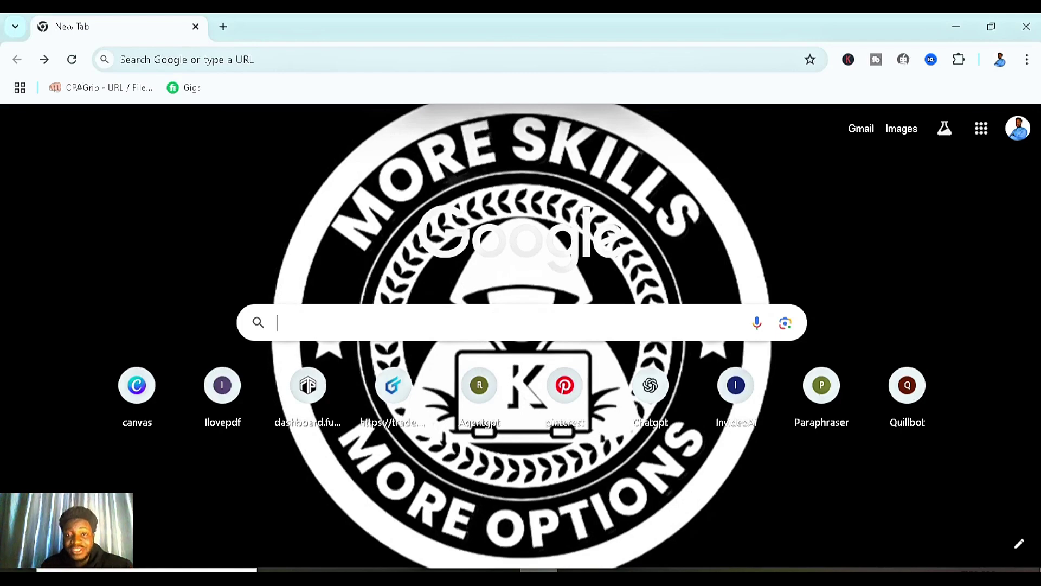
Search Google for "google veo 3" and open the Gemini AI video generator page from the results
type("google ve")
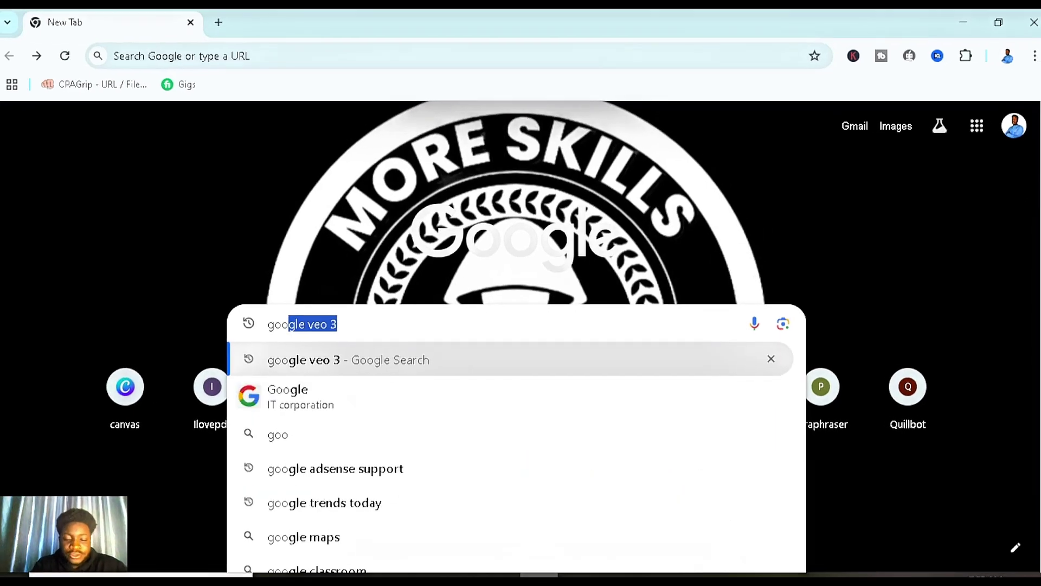
type("o 3")
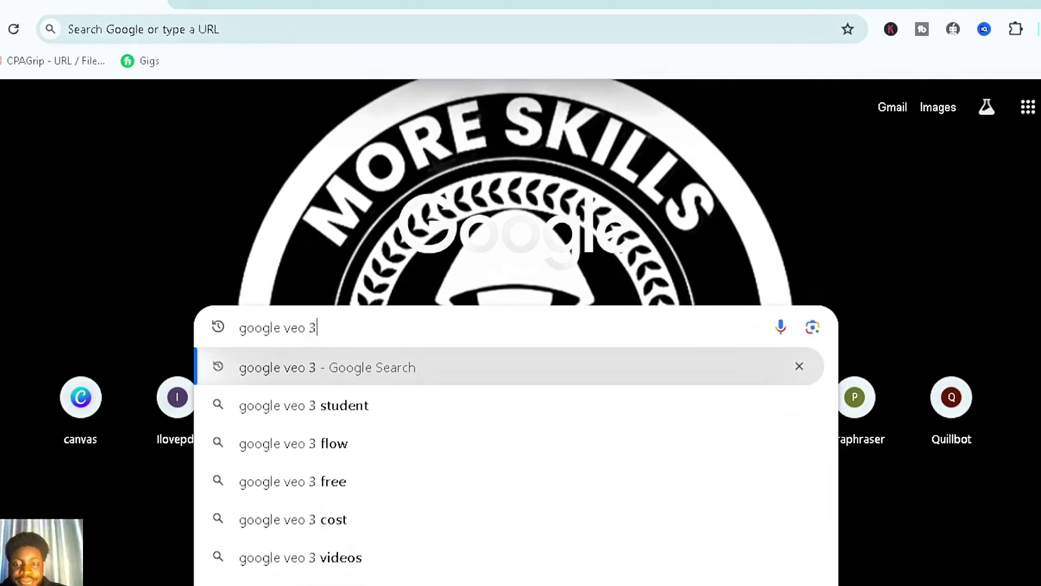
key("Return")
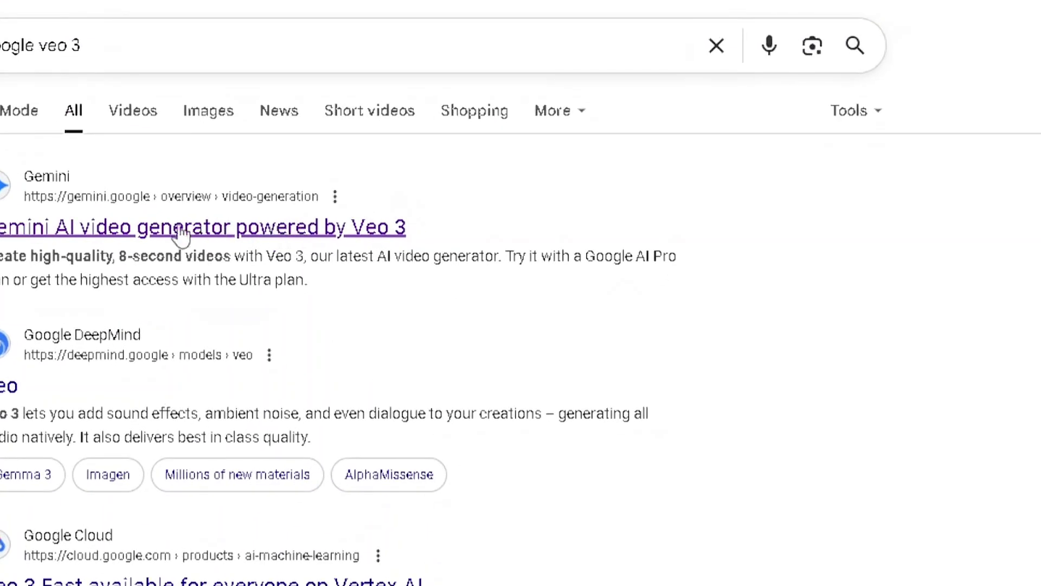
left_click(344, 241)
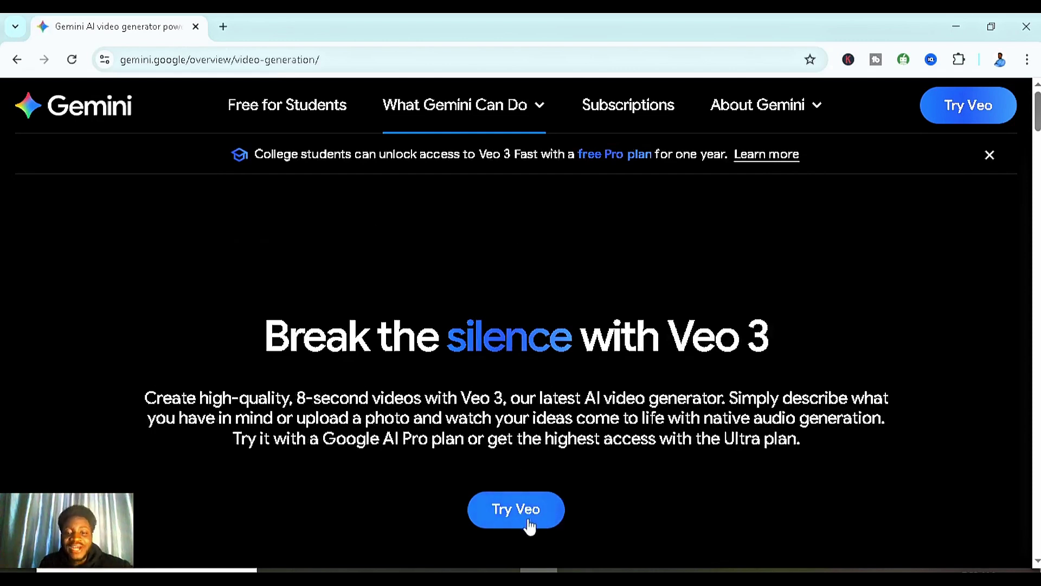
Open Gemini's subscription plans and get started with the Google AI Pro plan
left_click(634, 112)
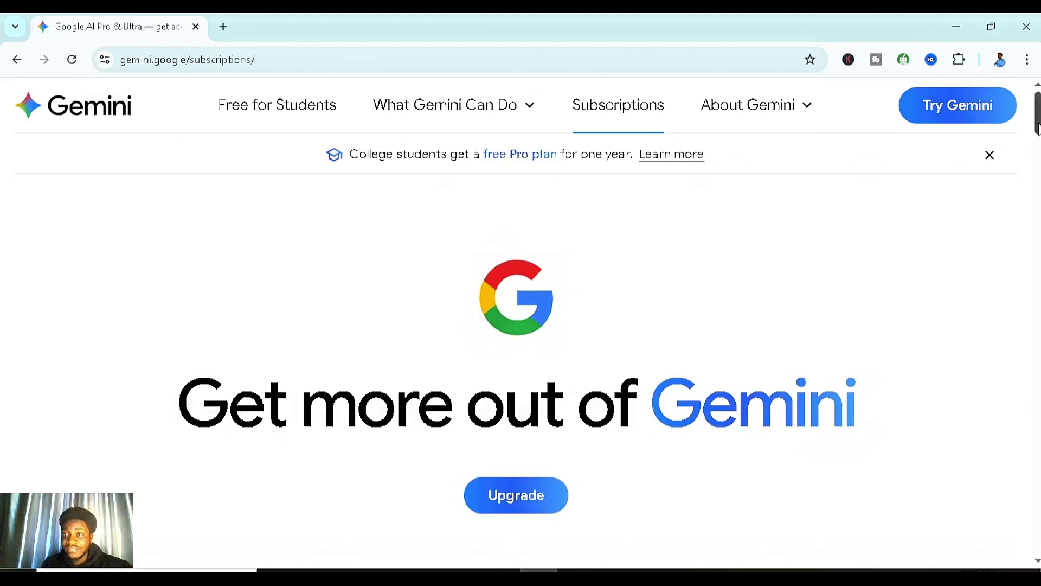
scroll(1037, 127, "down", 6)
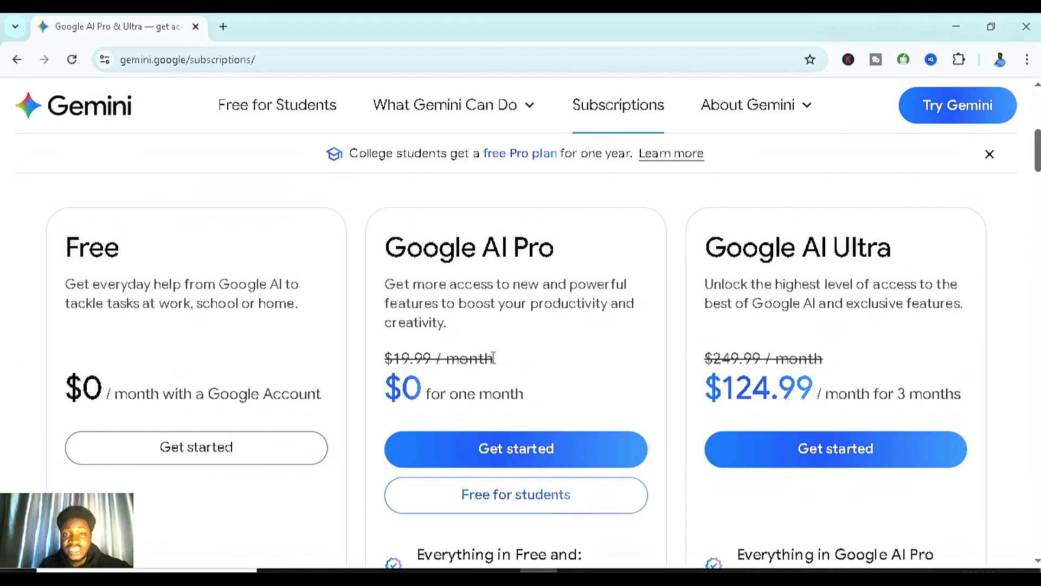
left_click(555, 451)
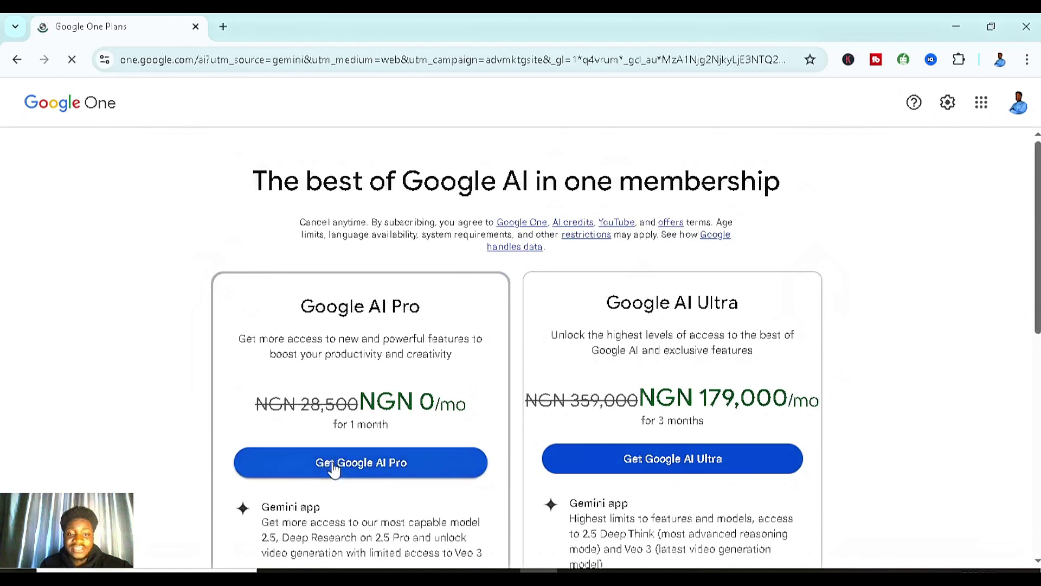
Review the Gemini app, Flow and Whisk benefits, then choose Google AI Pro and agree to the Google One Terms of Service
scroll(723, 328, "down", 2)
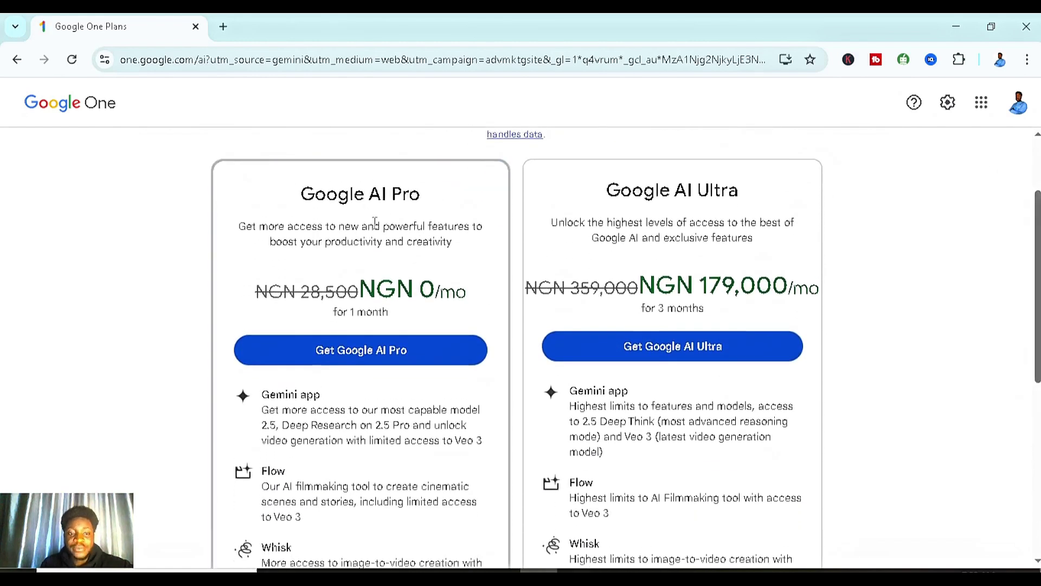
left_click_drag(322, 395, 269, 395)
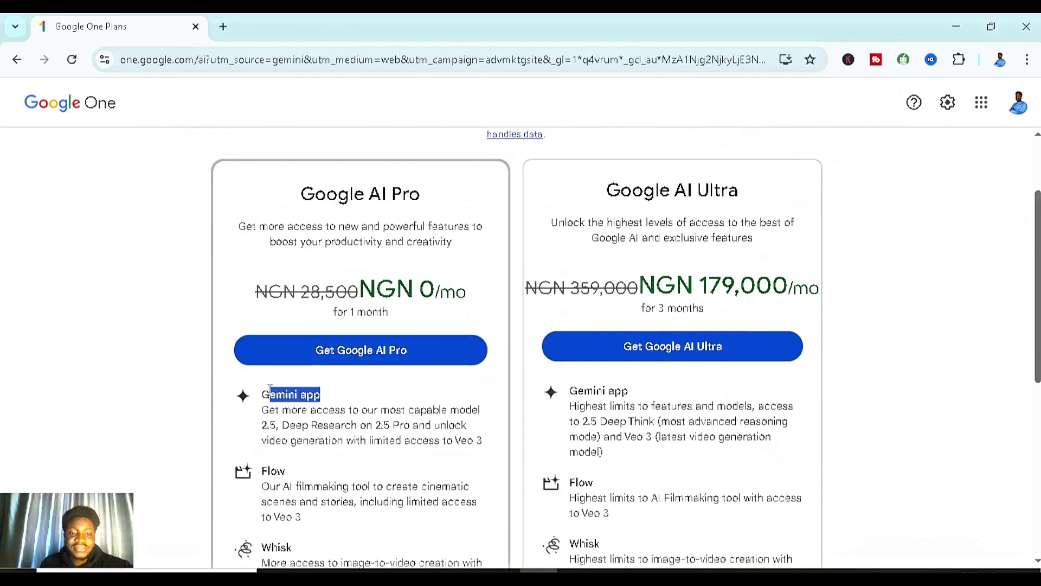
left_click_drag(291, 472, 263, 470)
left_click_drag(297, 547, 271, 546)
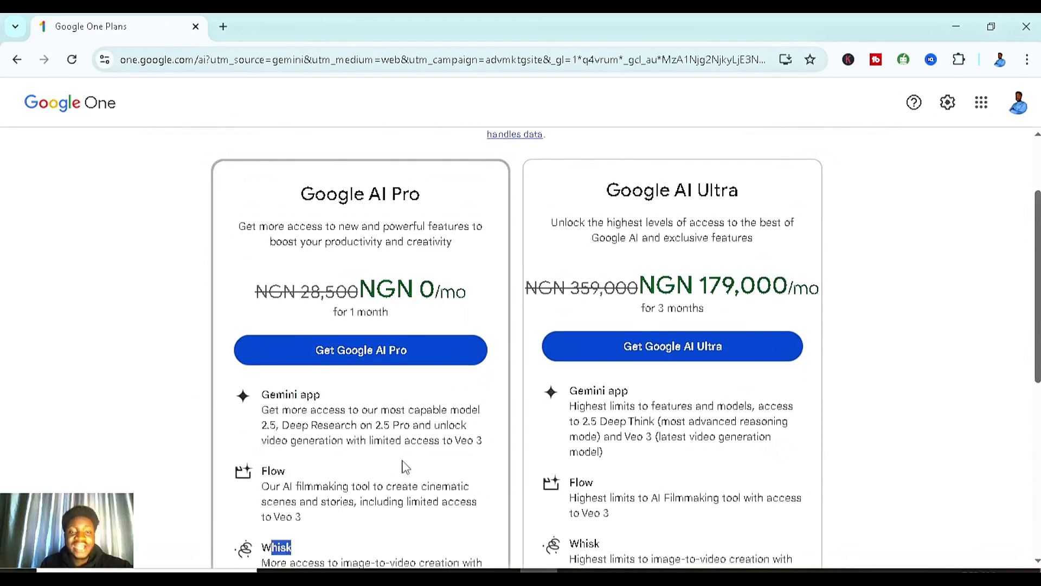
left_click(386, 355)
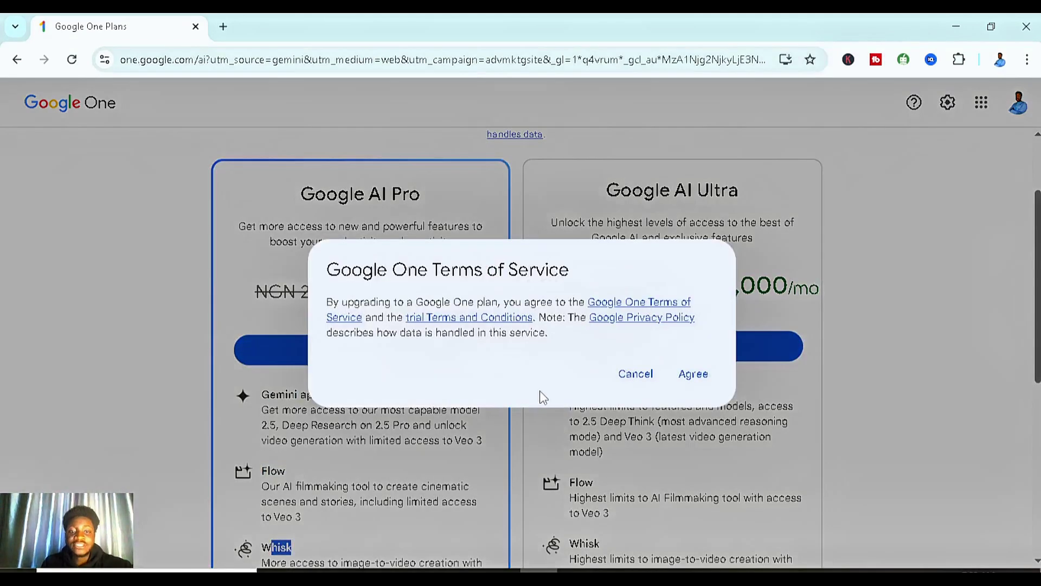
left_click(702, 382)
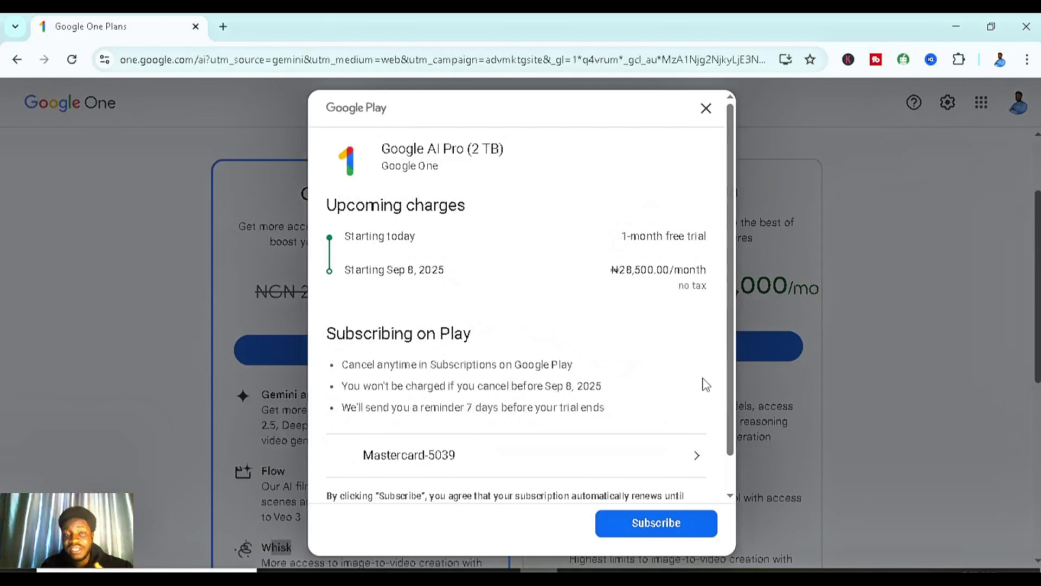
Subscribe to the one-month free trial of Google AI Pro (2 TB) with the saved card and continue to Gemini Pro
scroll(732, 370, "down", 1)
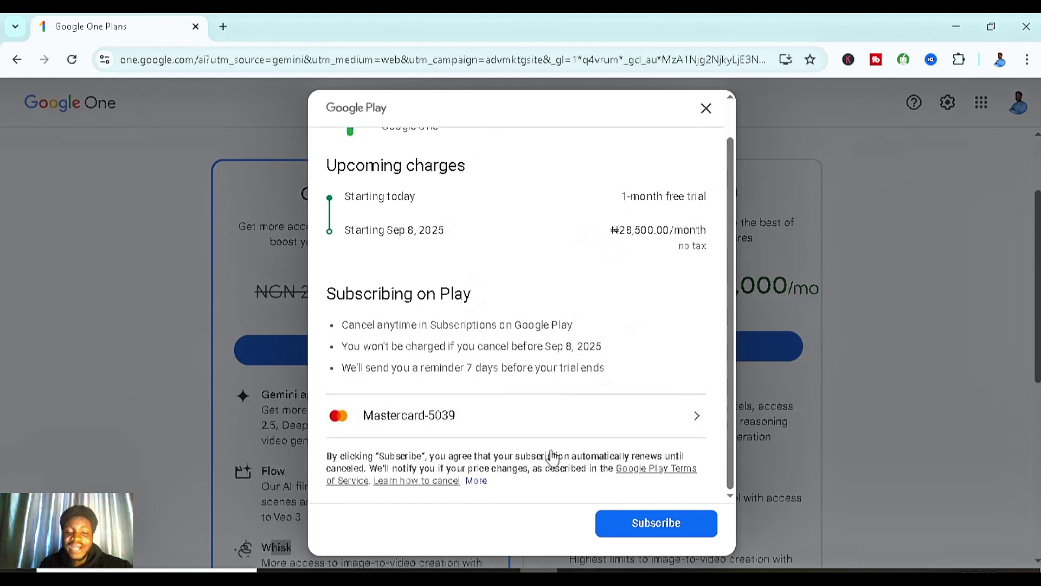
left_click(659, 542)
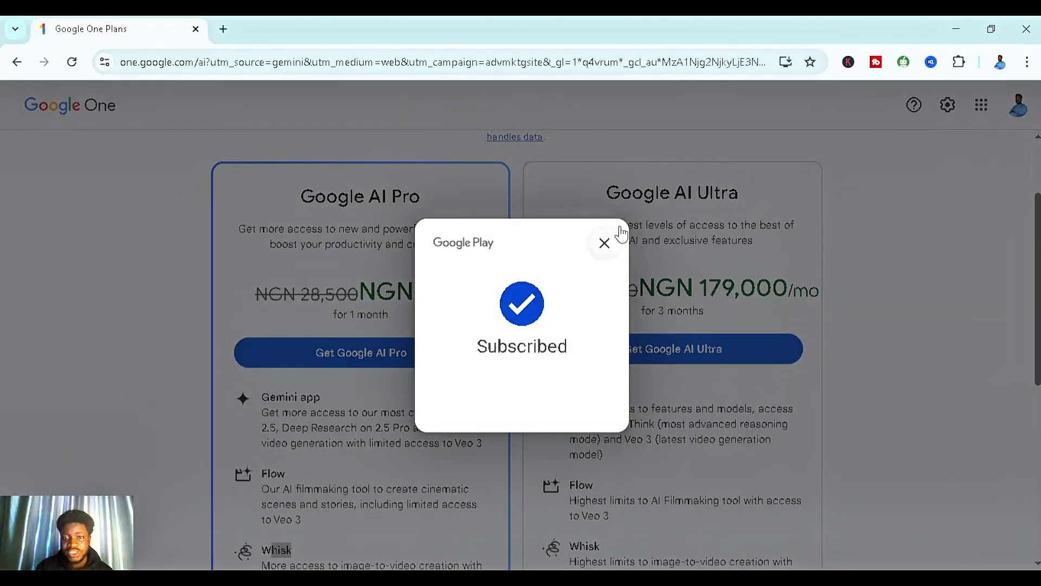
left_click(608, 243)
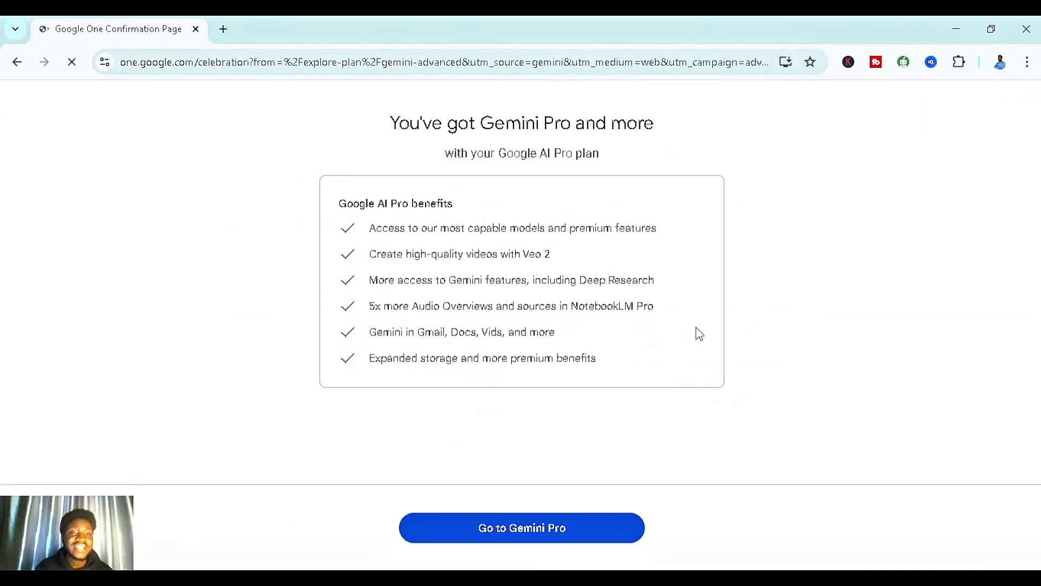
left_click(520, 537)
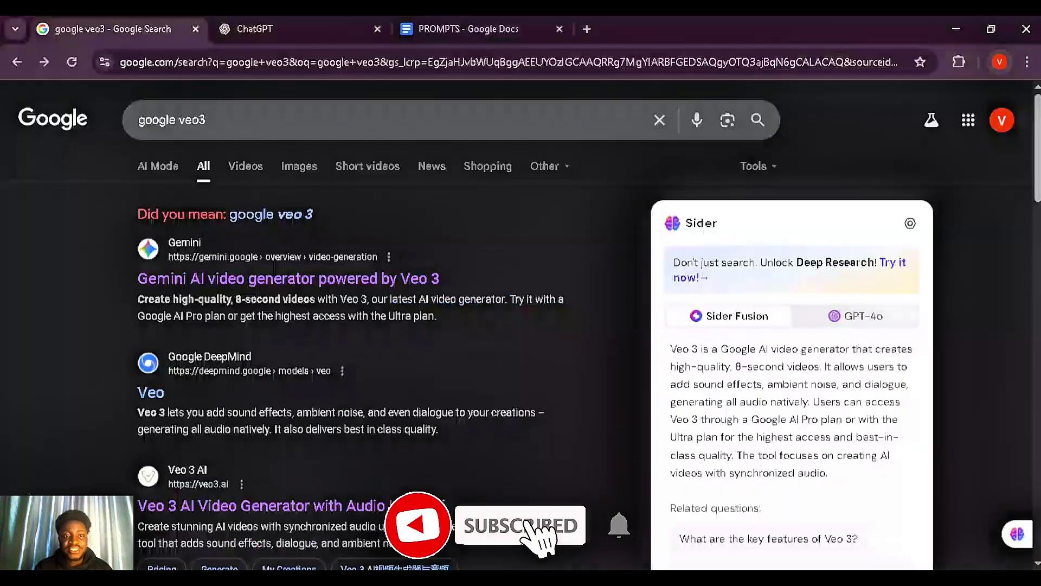
Close the "google veo3" search page and load chat.openai.com in the ChatGPT tab
left_click(311, 16)
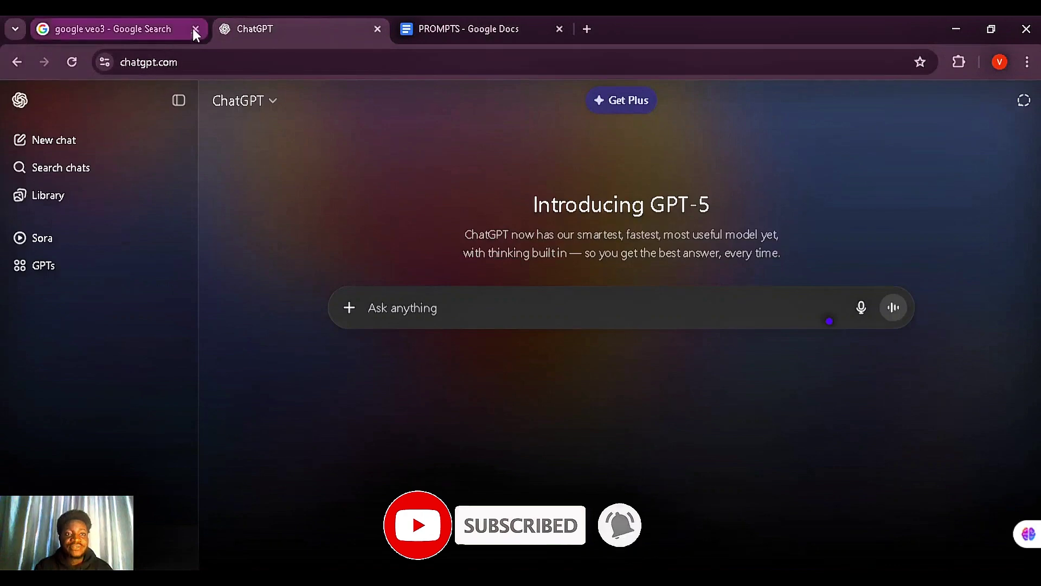
left_click(196, 28)
left_click(191, 63)
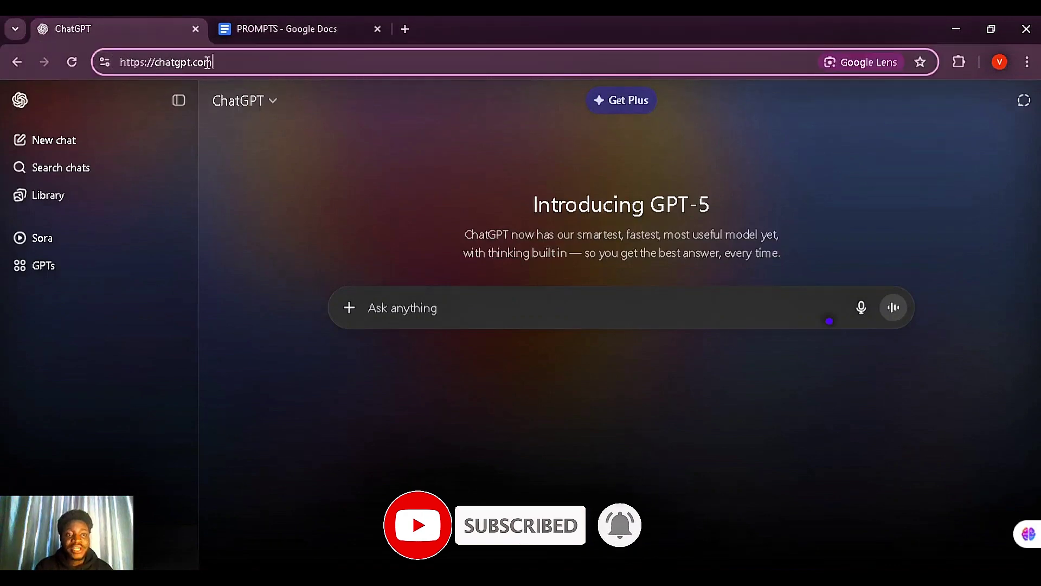
left_click_drag(228, 62, 96, 62)
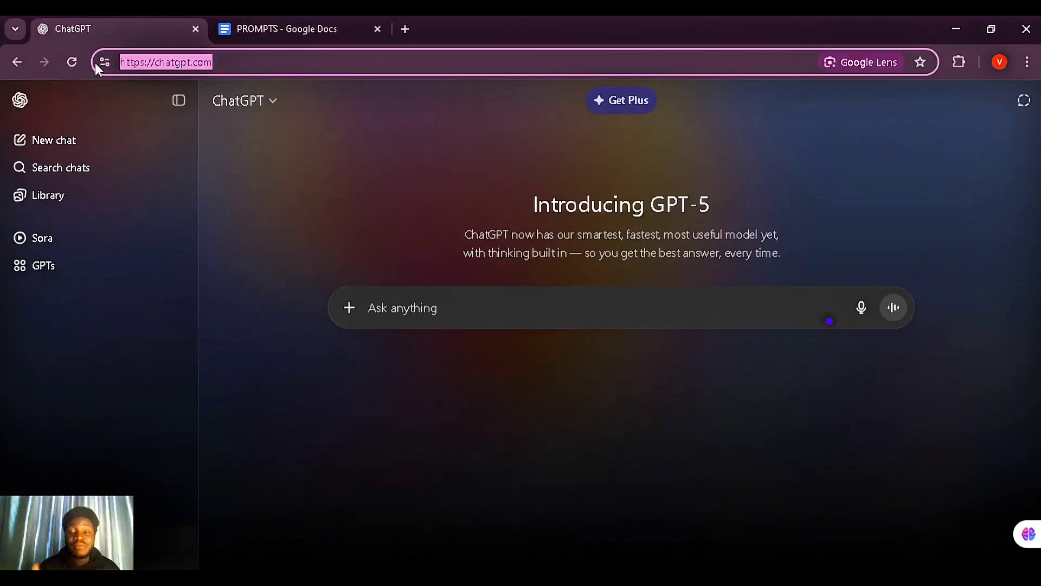
type("chat.op")
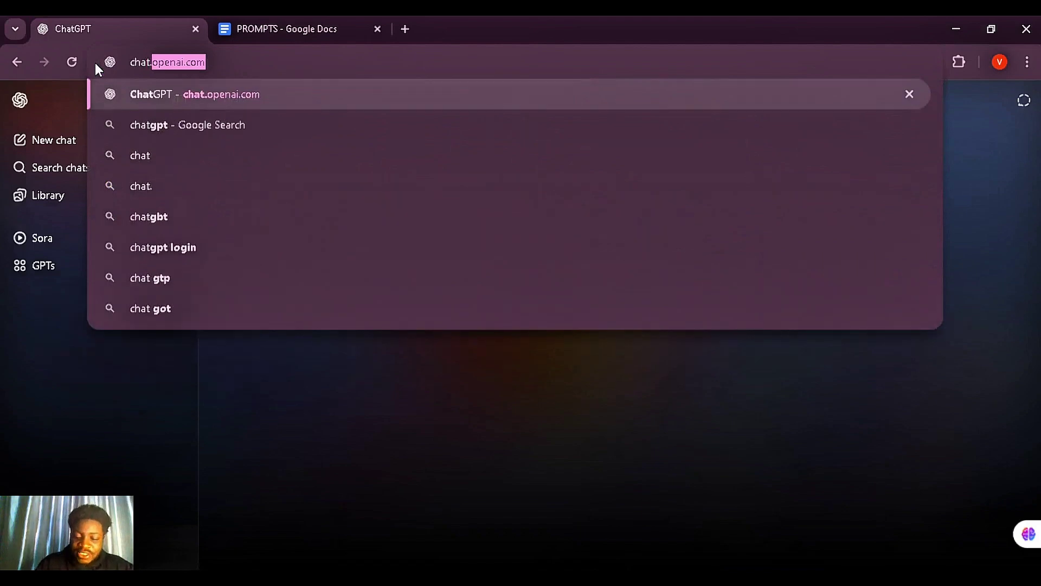
type("enai.com")
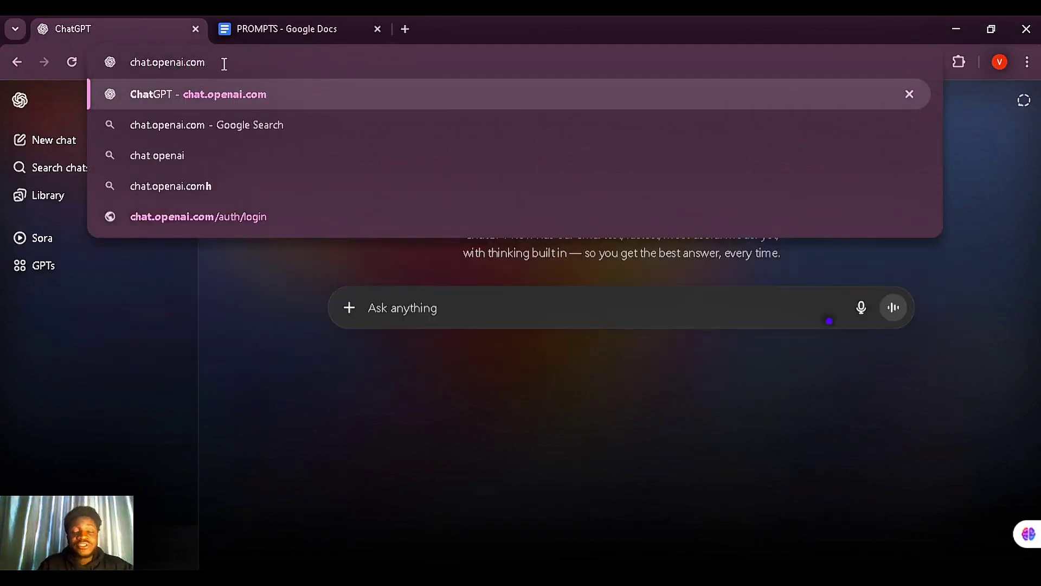
key("Return")
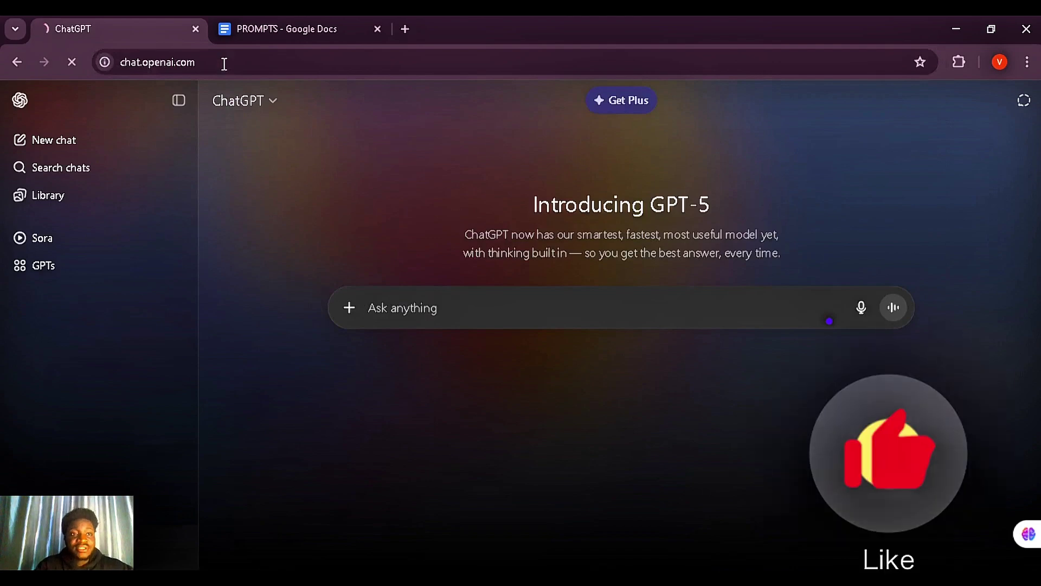
left_click_drag(209, 62, 118, 59)
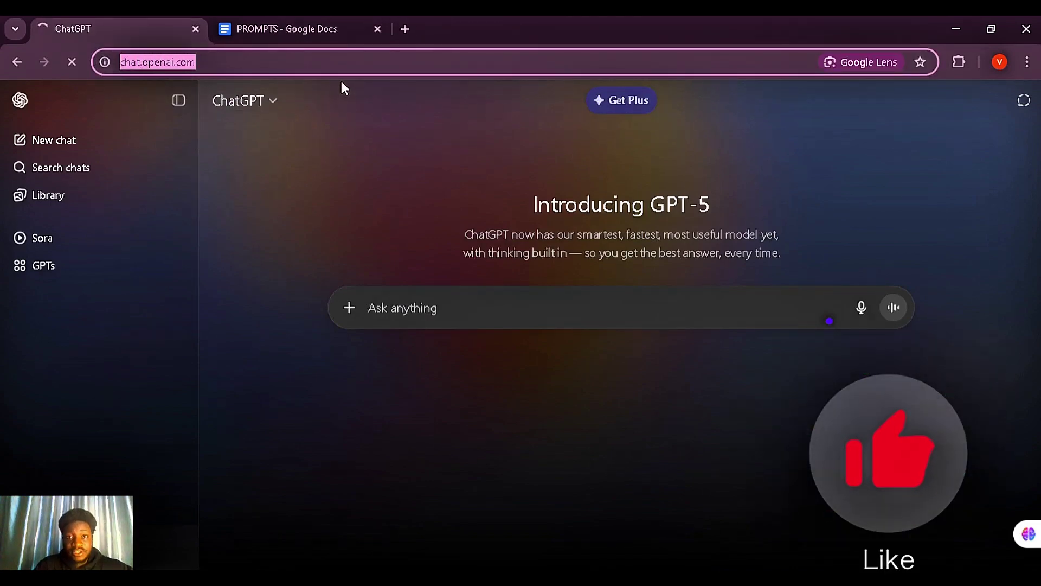
left_click(280, 214)
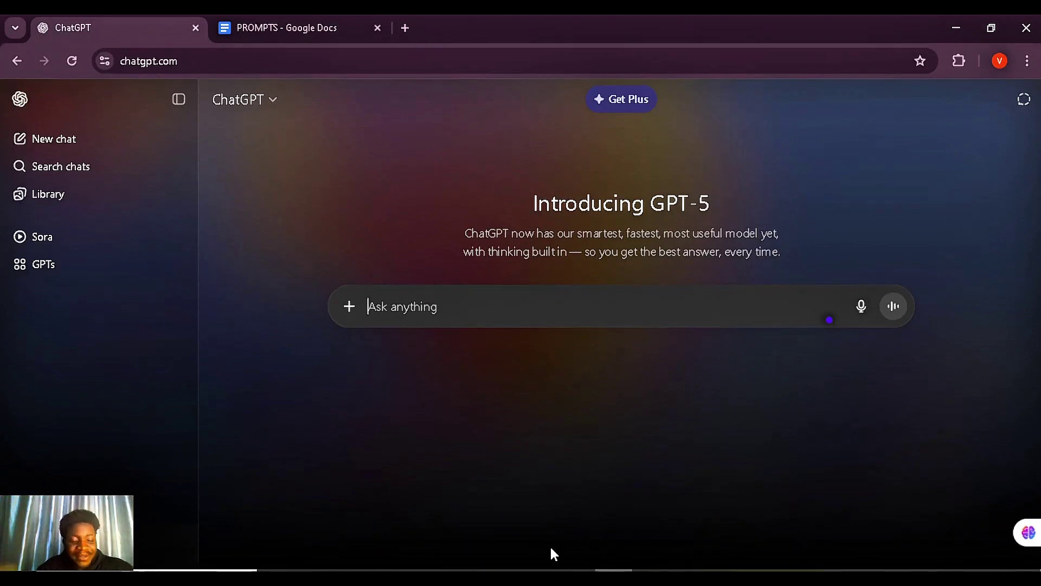
Begin the ChatGPT message with "write me a prompt of a street interview in lagos , nigeria."
type("write me a pro")
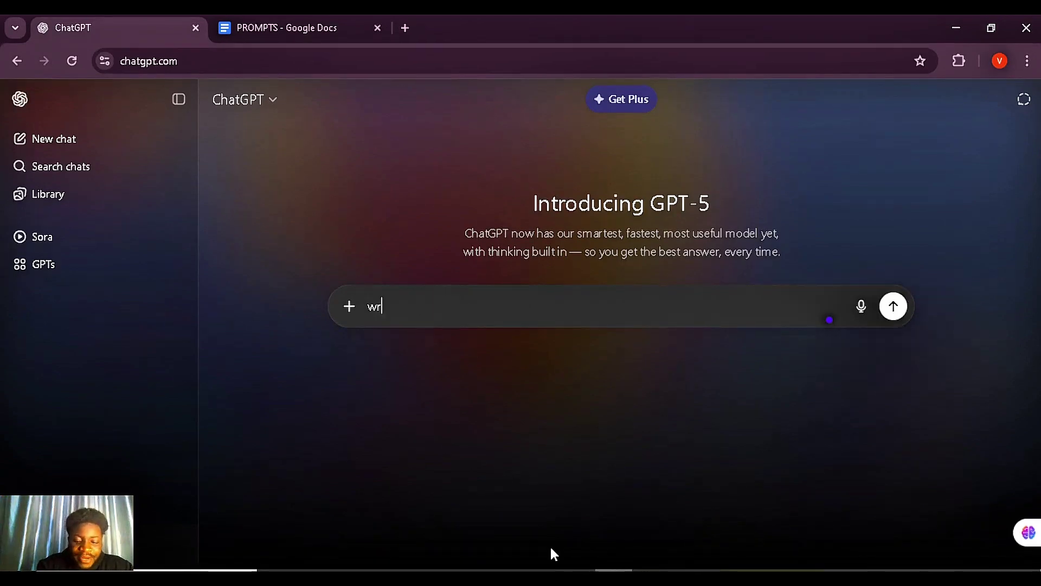
type("mpt of a street in")
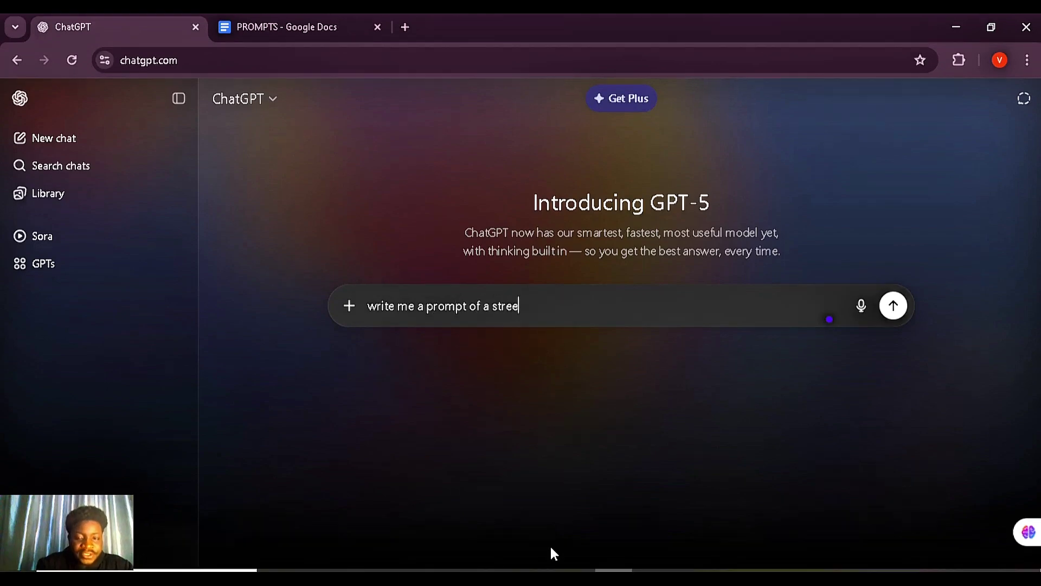
type("terview in")
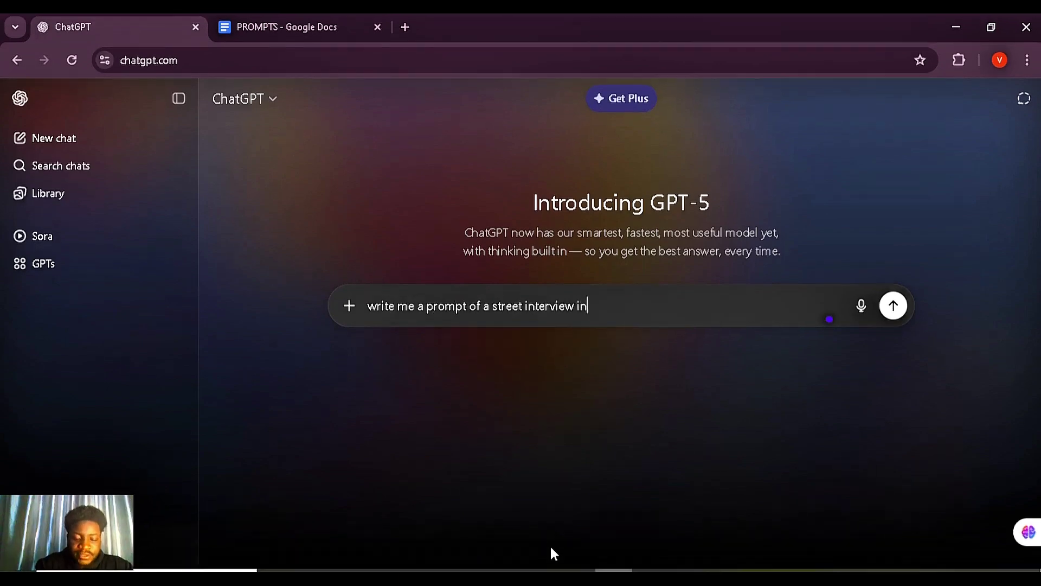
type(" lagos , nigeria,")
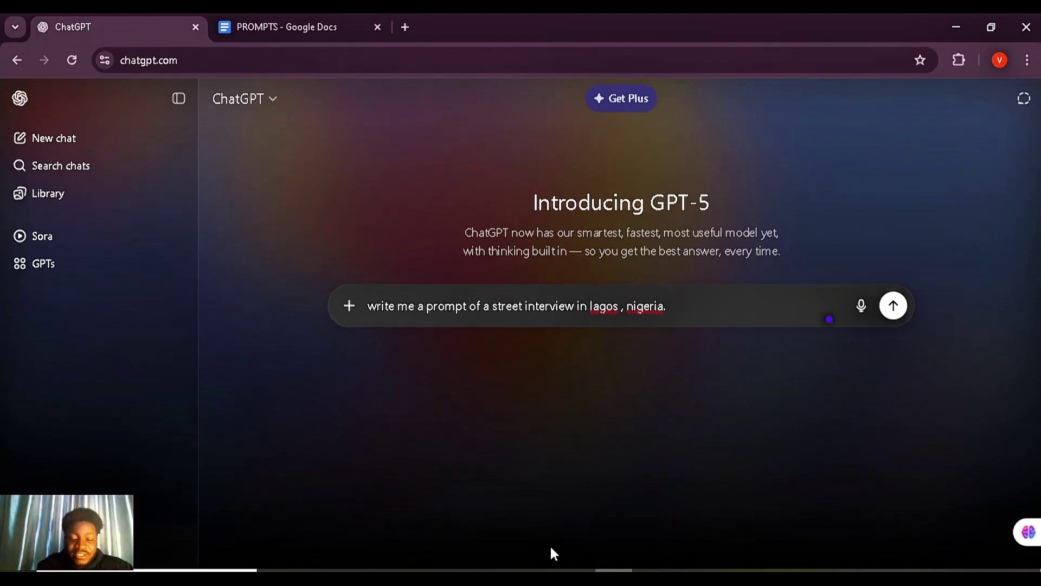
Add to the message "Where a young lady is the interviewer and she goes round the street of lagos to interview nigerians on the topic Artifical intelligence."
type("Where a ")
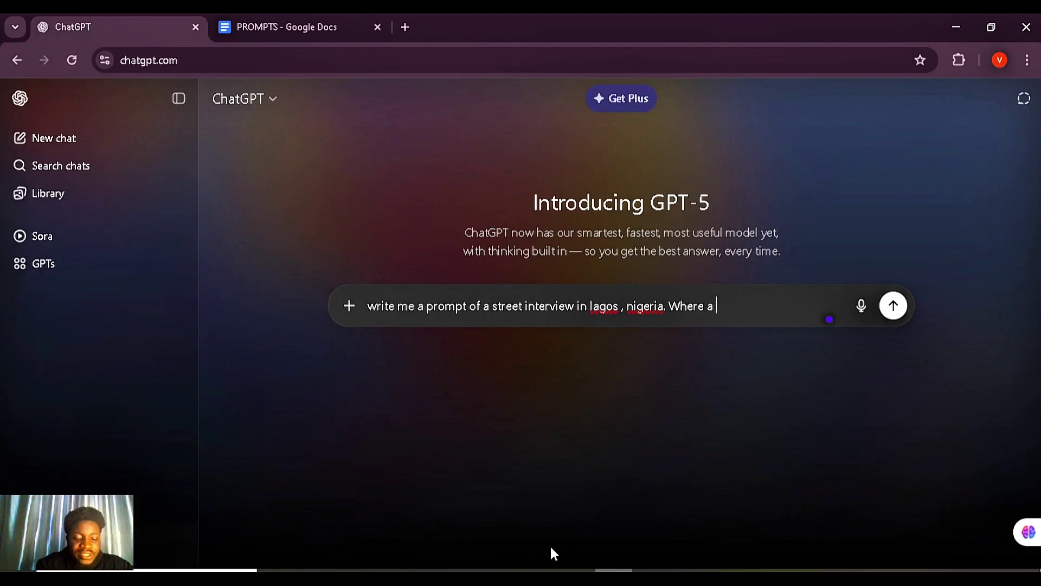
type("young lady ")
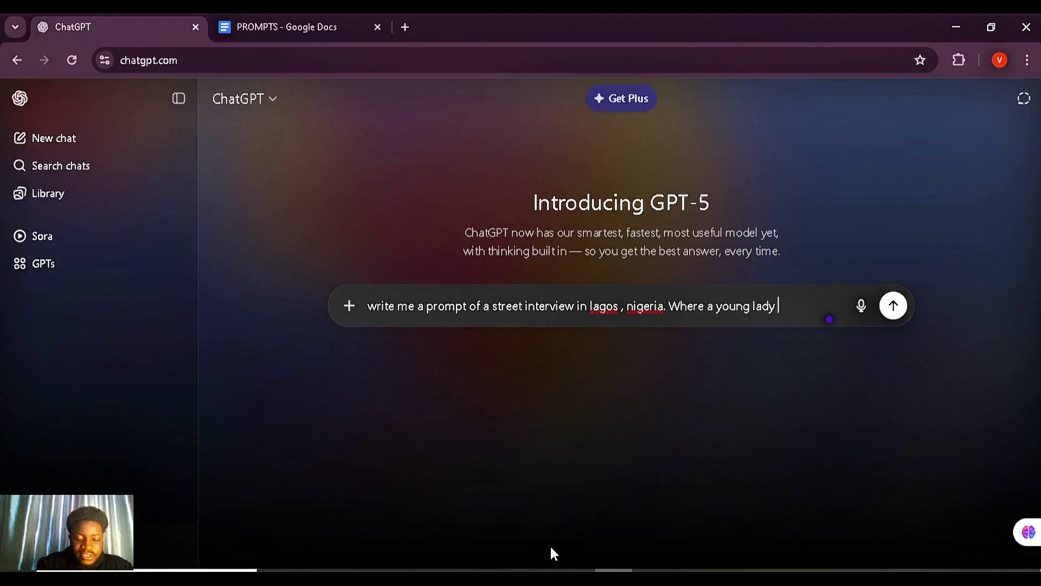
type("is the int")
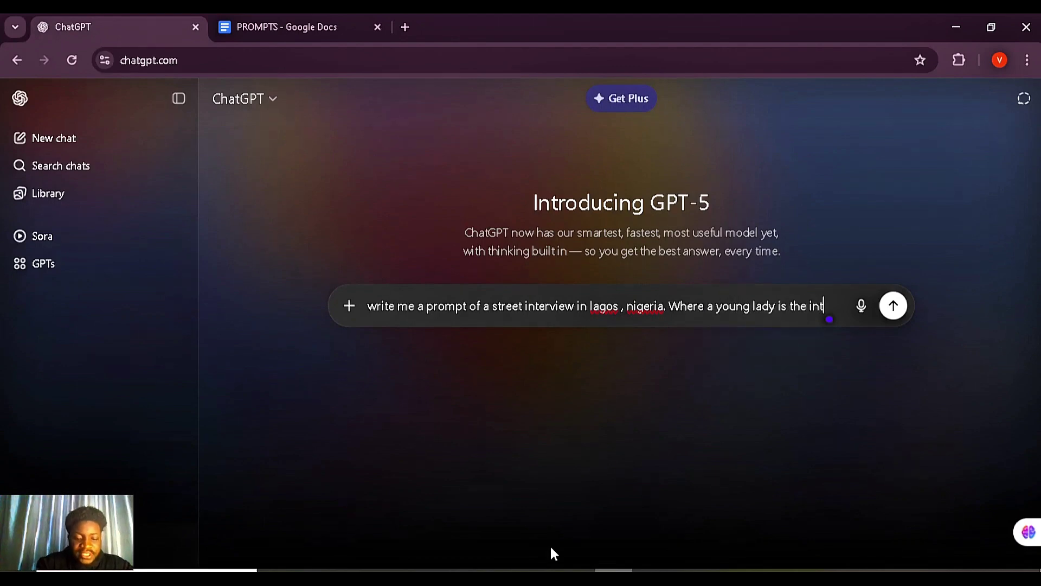
type("erviewer and s")
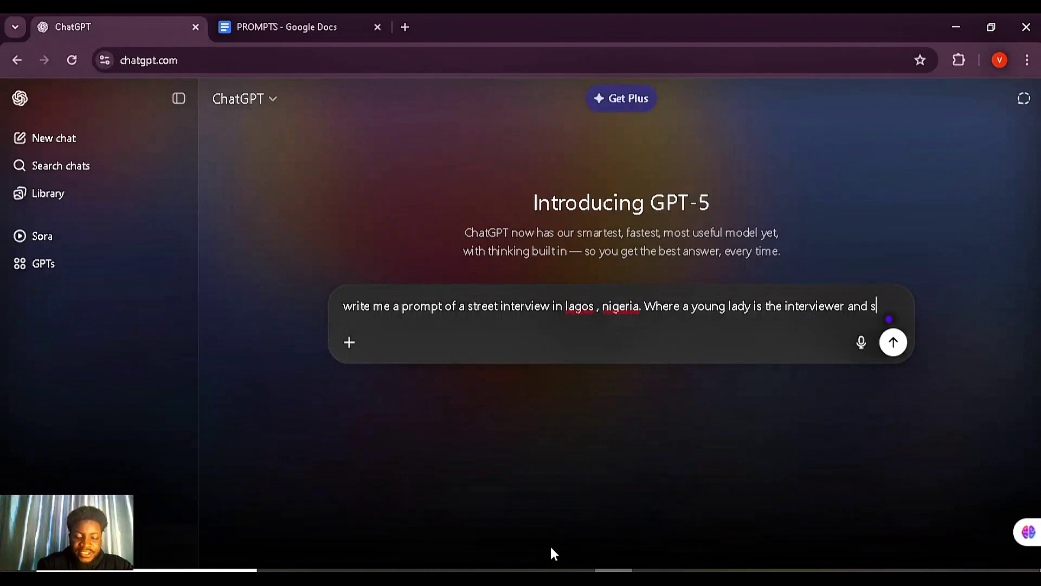
type("he goes ")
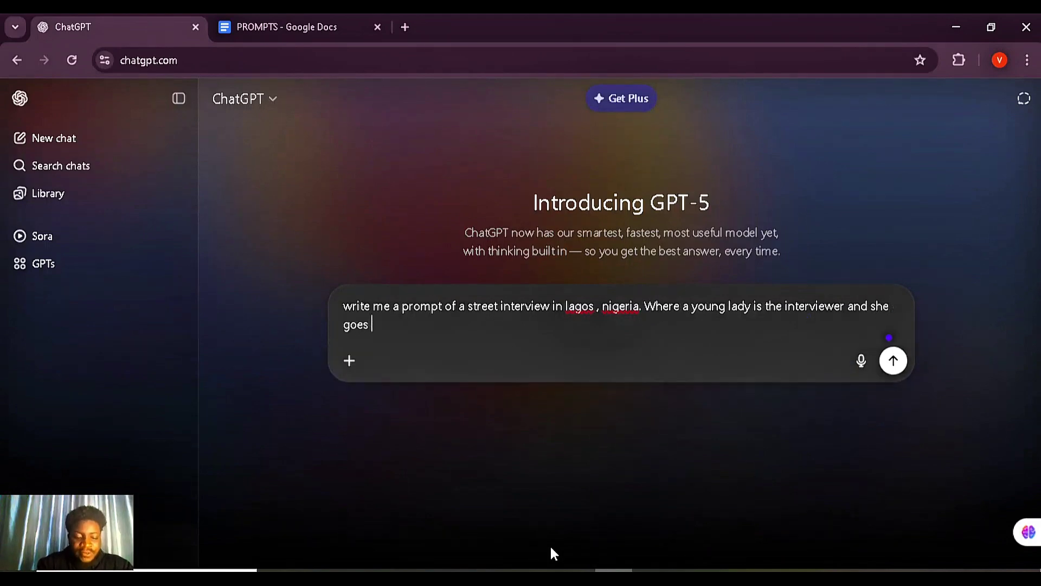
type("round the str")
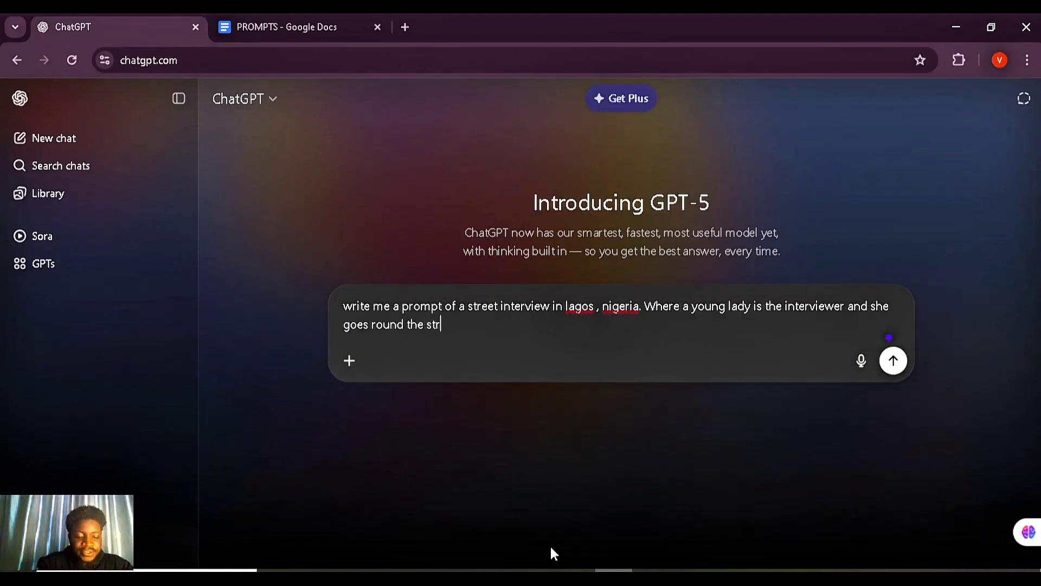
type("eet of lagos to int")
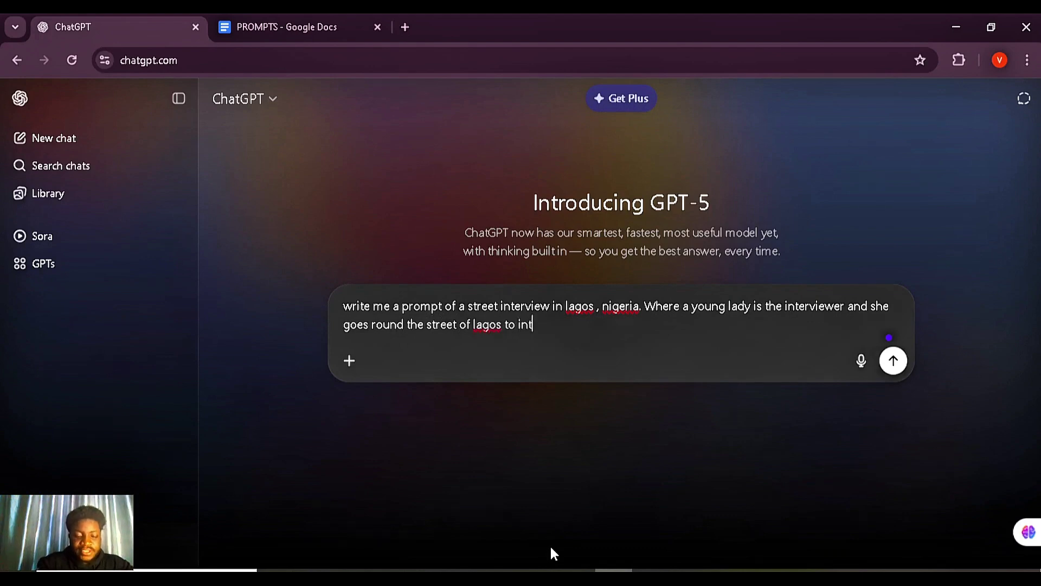
type("erview nigerians on the topic")
type("Ar")
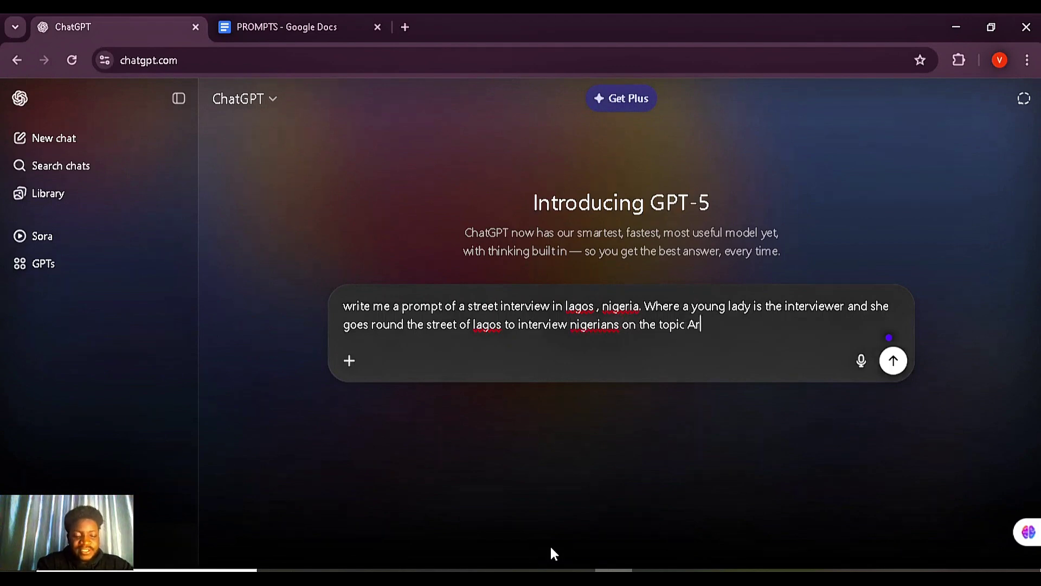
type("tifical intelligence.")
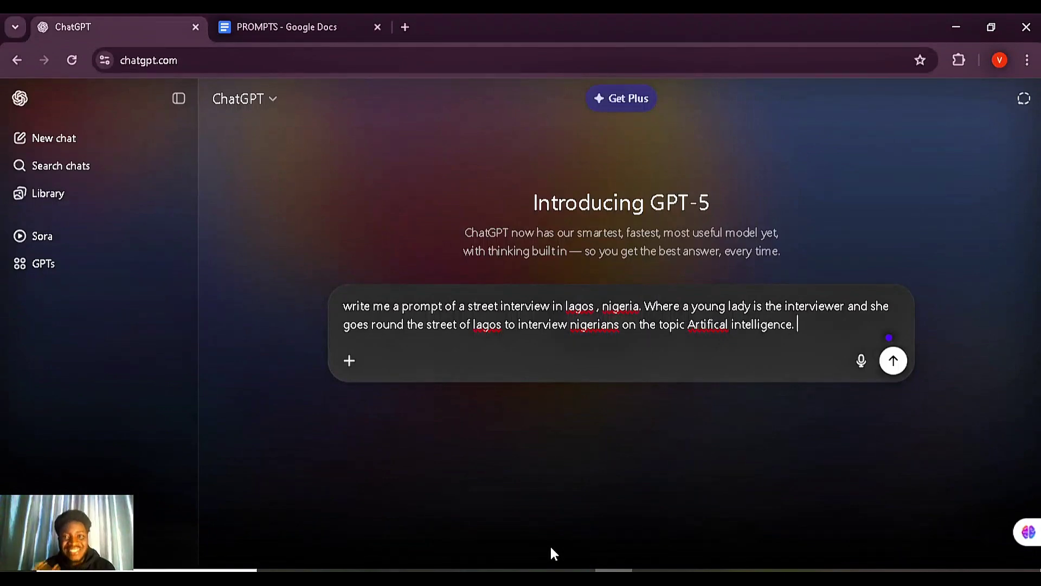
Continue the message with the request "Give me separate prompts for the character, style and 3 scenes ."
type("Give me separate prompts for the character, styl")
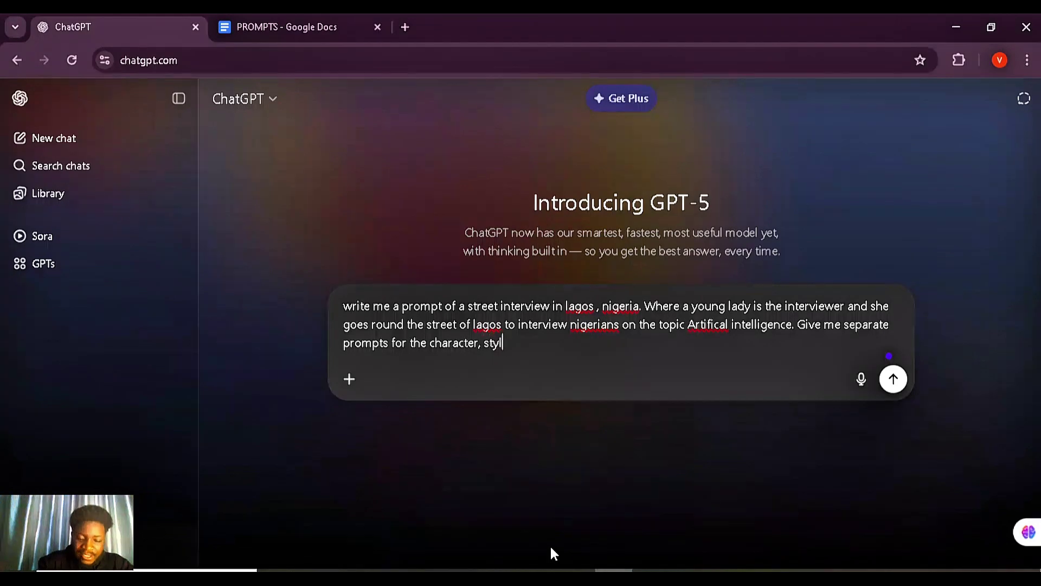
type("e and ")
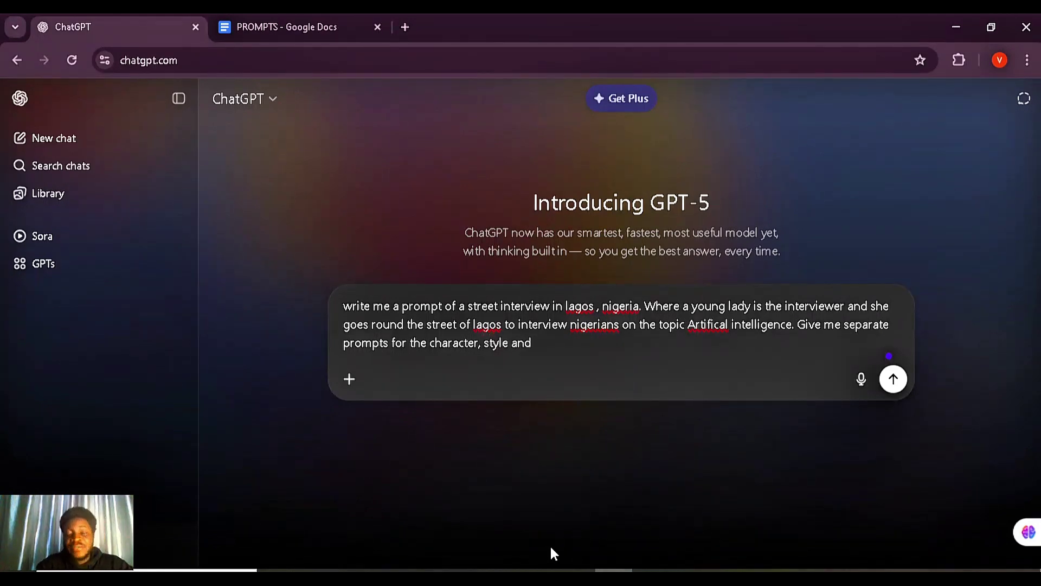
type("3")
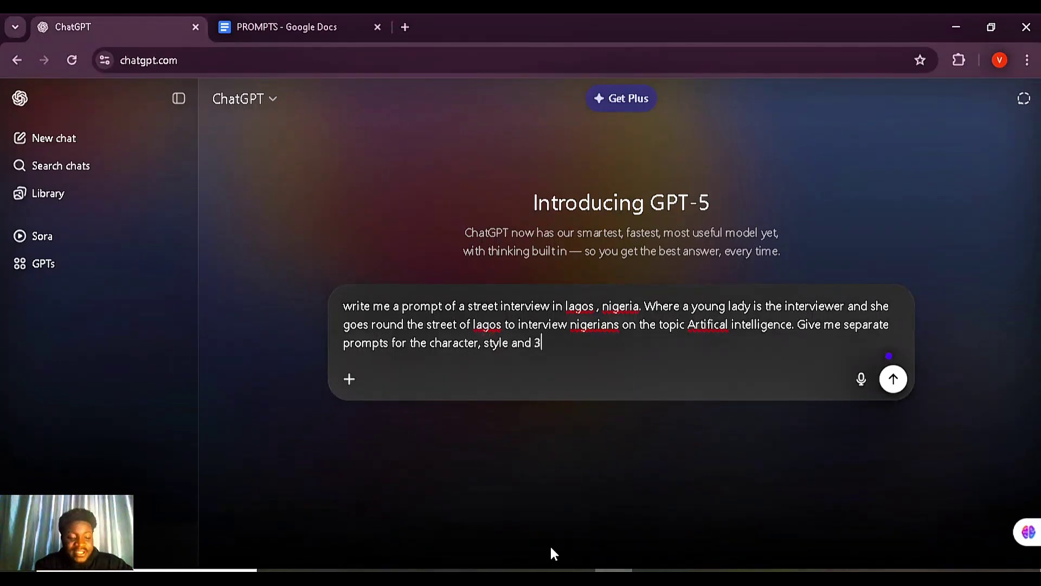
type(" scenes .")
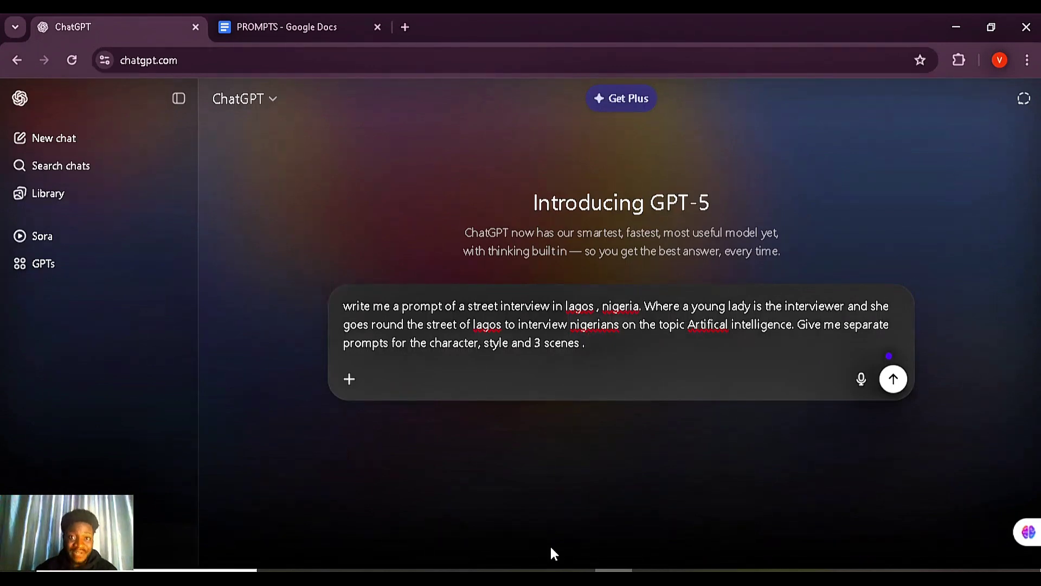
Add the scene instruction "In each scenes , Give the ambient setting, actions and good effects" to the message
type("In")
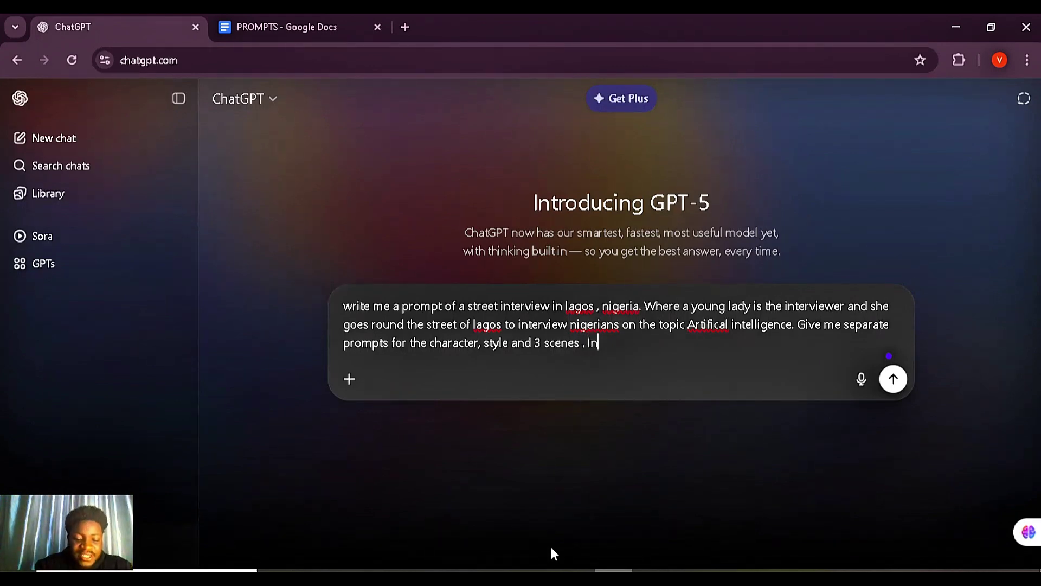
type(" each scenes , ")
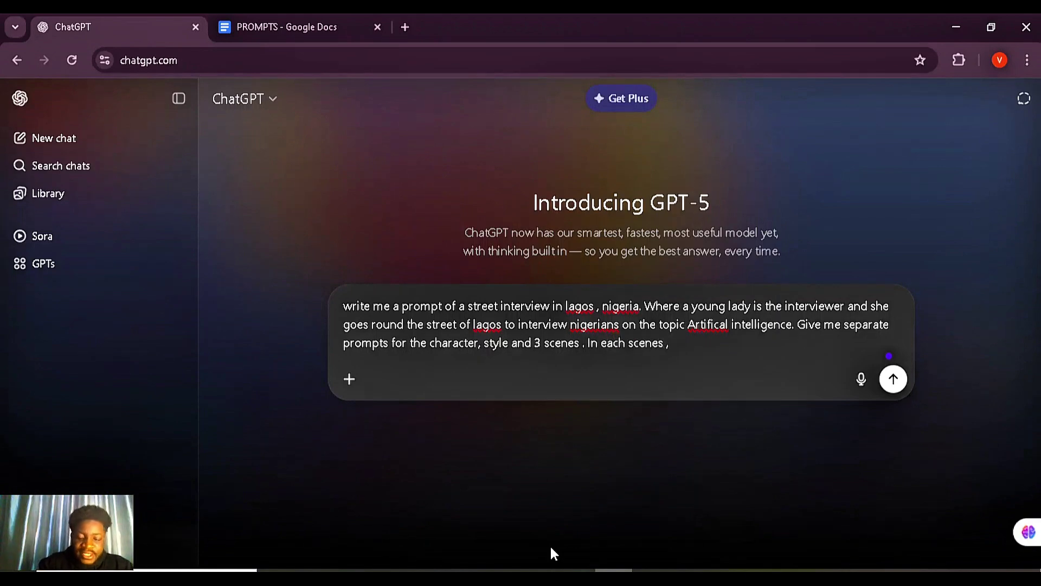
type("Give then")
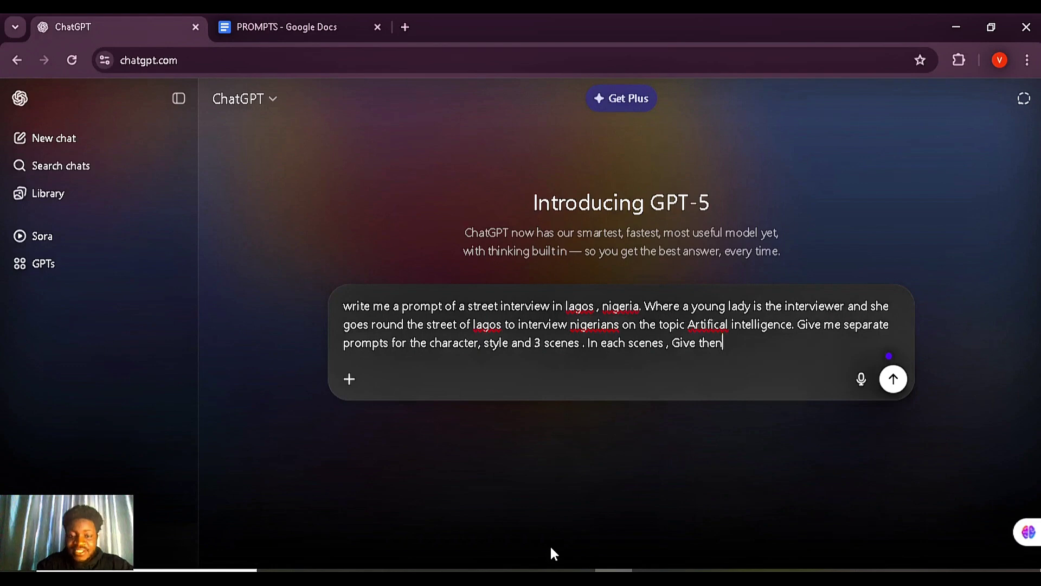
key("BackSpace")
type("a")
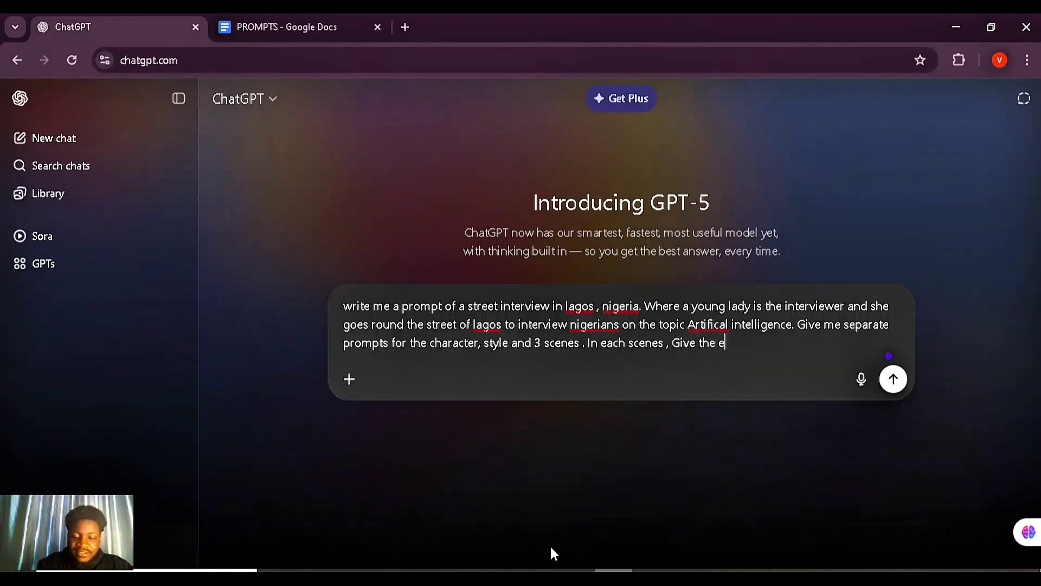
type("mbient s")
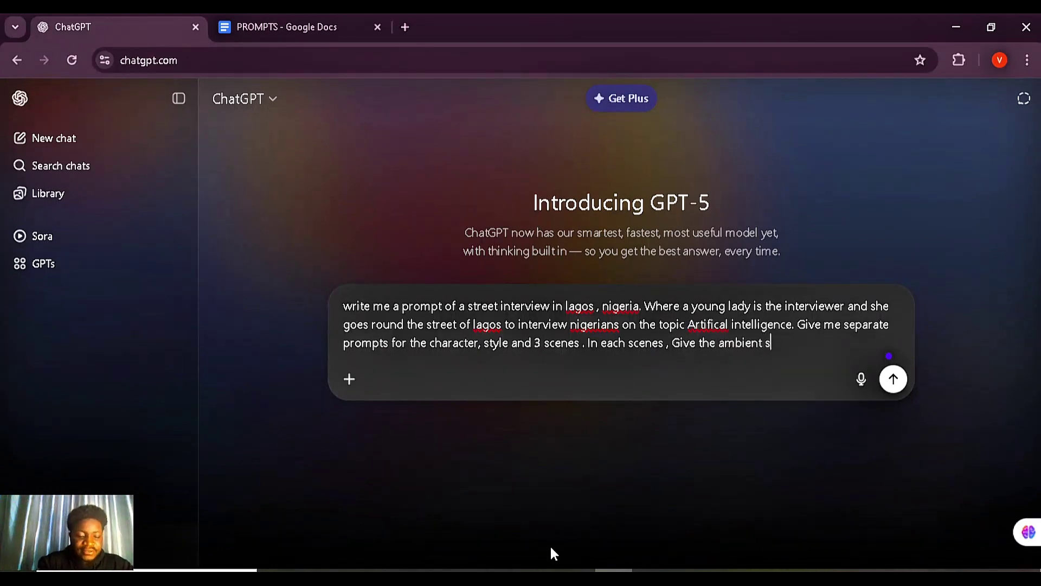
type("etting, ")
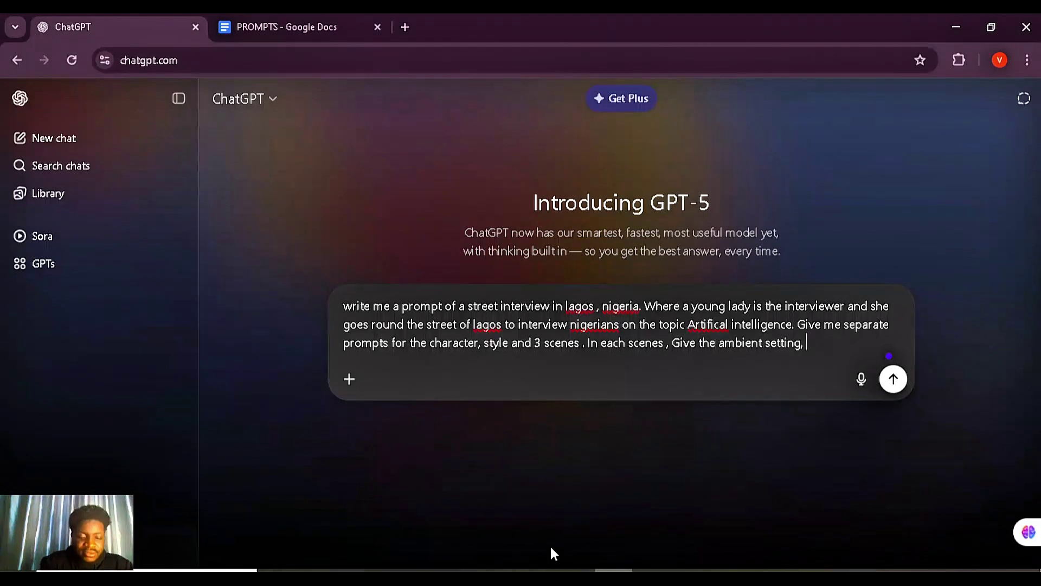
type("actions an")
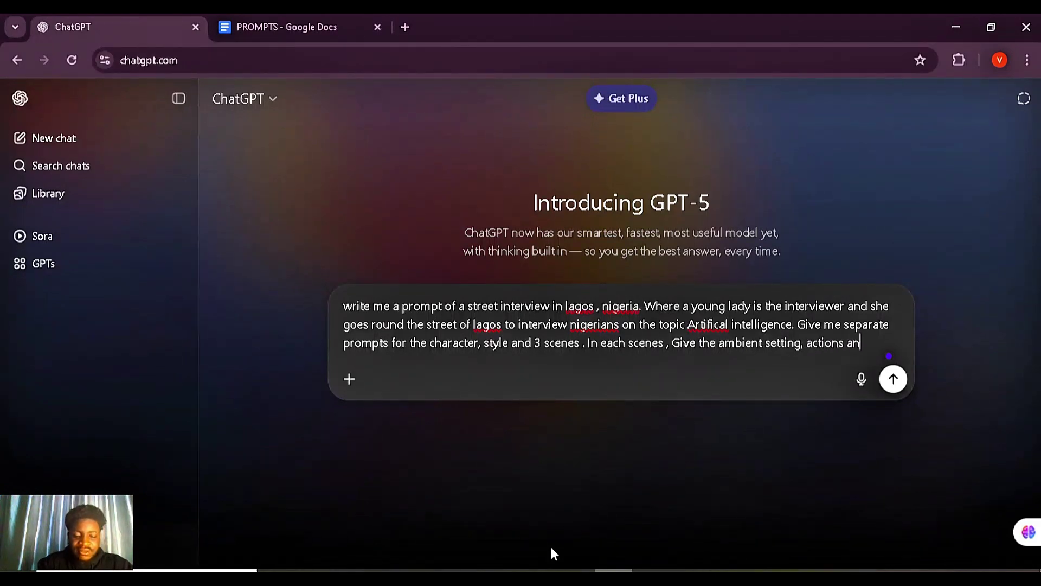
type("d good")
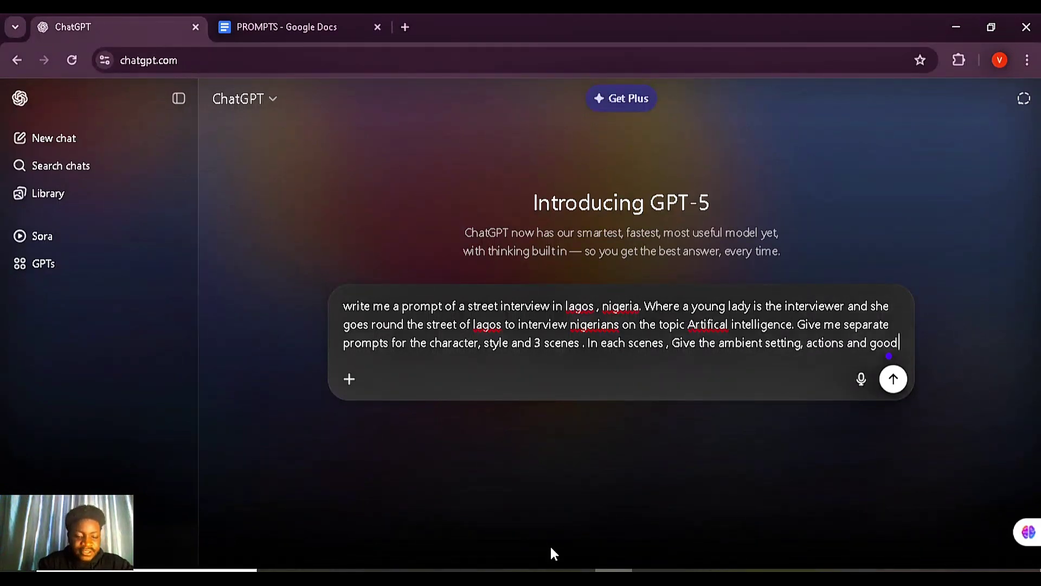
type(" efec")
key("BackSpace")
key("BackSpace")
type("fects ")
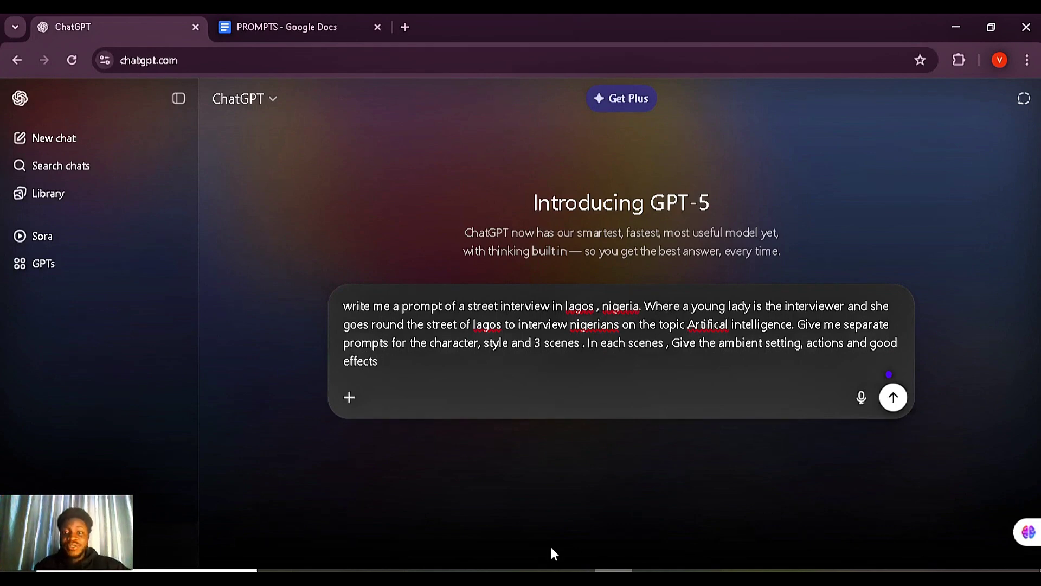
Finish the message with "9( each scene is just 8 seconds )" and send it
type("9")
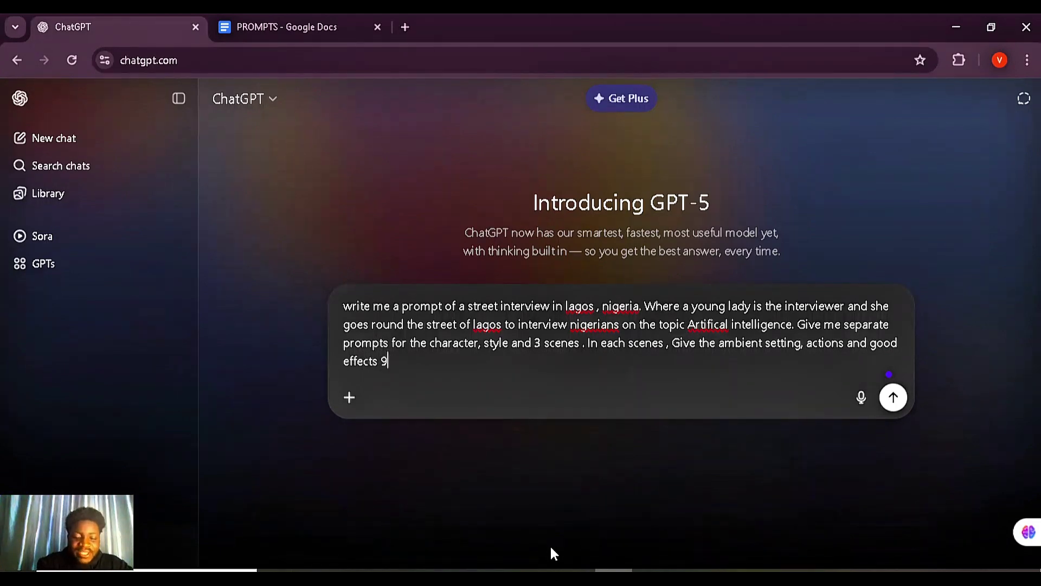
type("( each sce")
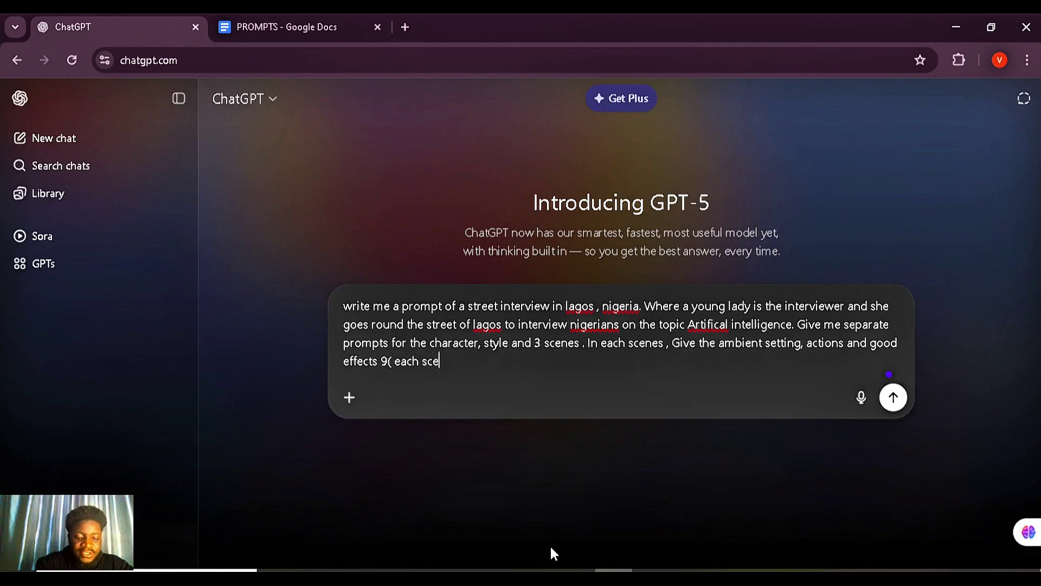
type("ne is ju")
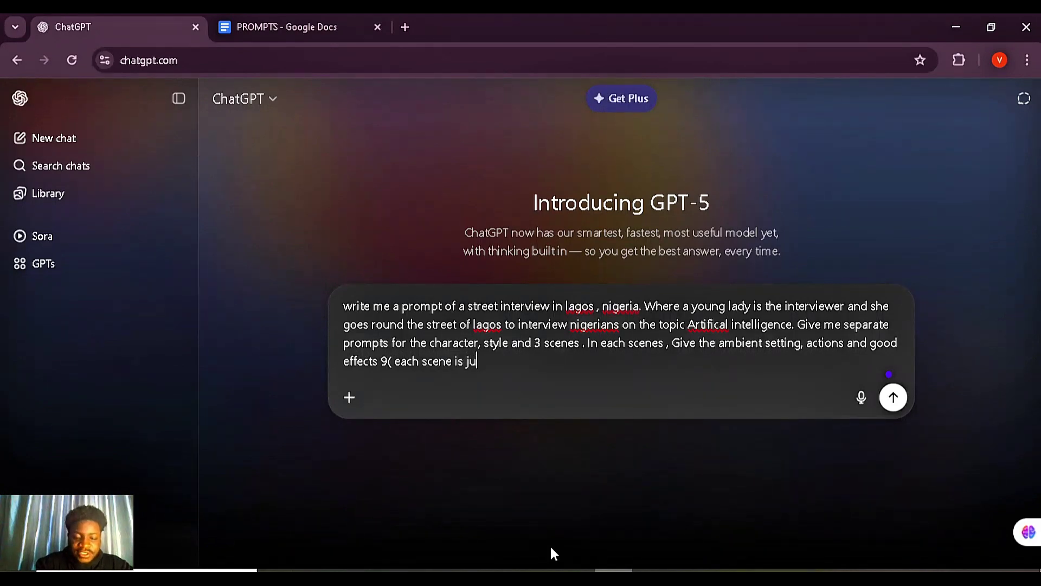
type("st 8 seconds )")
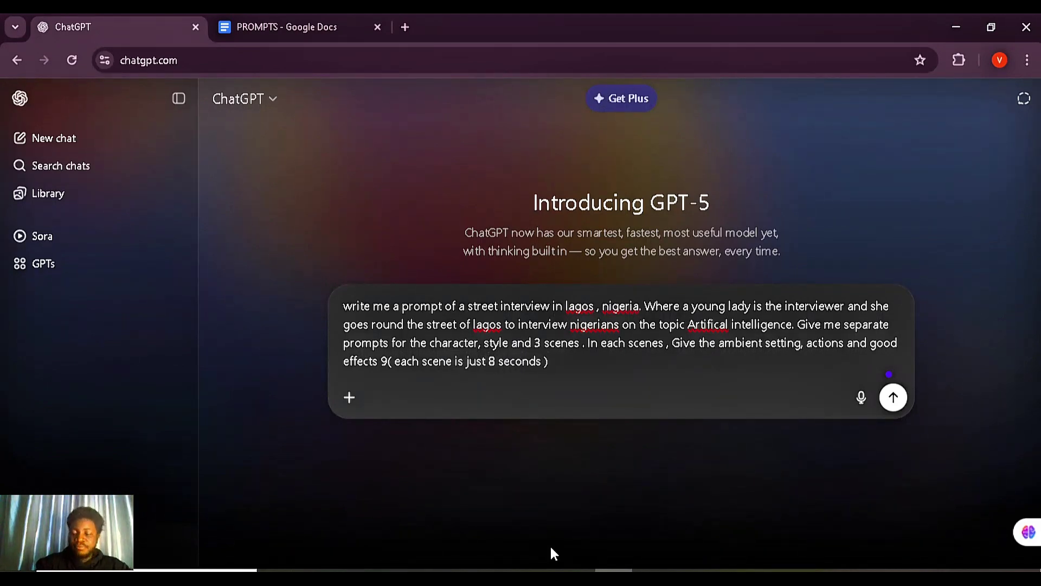
key("Return")
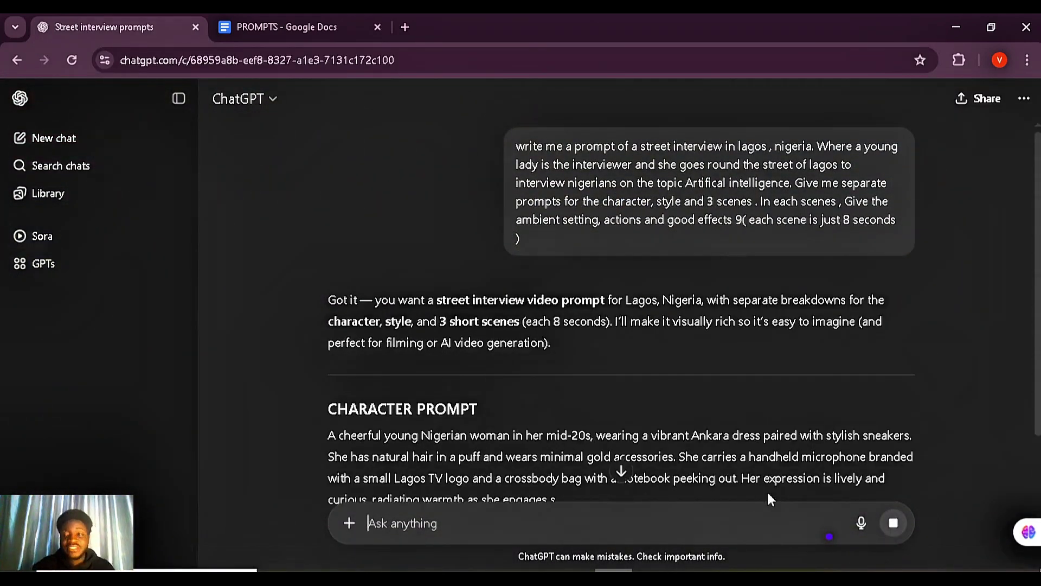
Review ChatGPT's reply and copy everything from the CHARACTER PROMPT heading through the end of Scene 3
scroll(1036, 184, "down", 2)
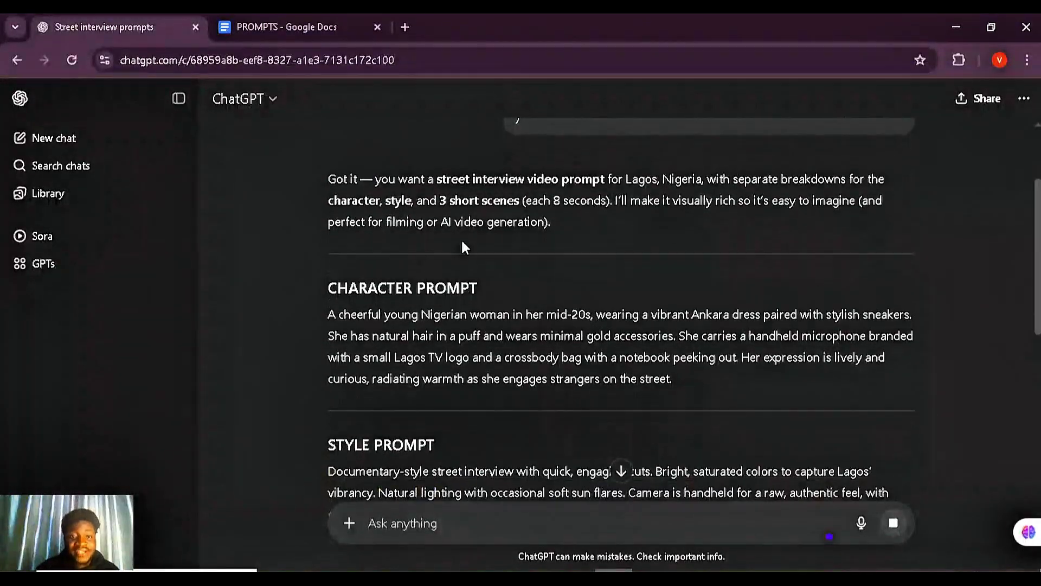
left_click_drag(328, 285, 461, 308)
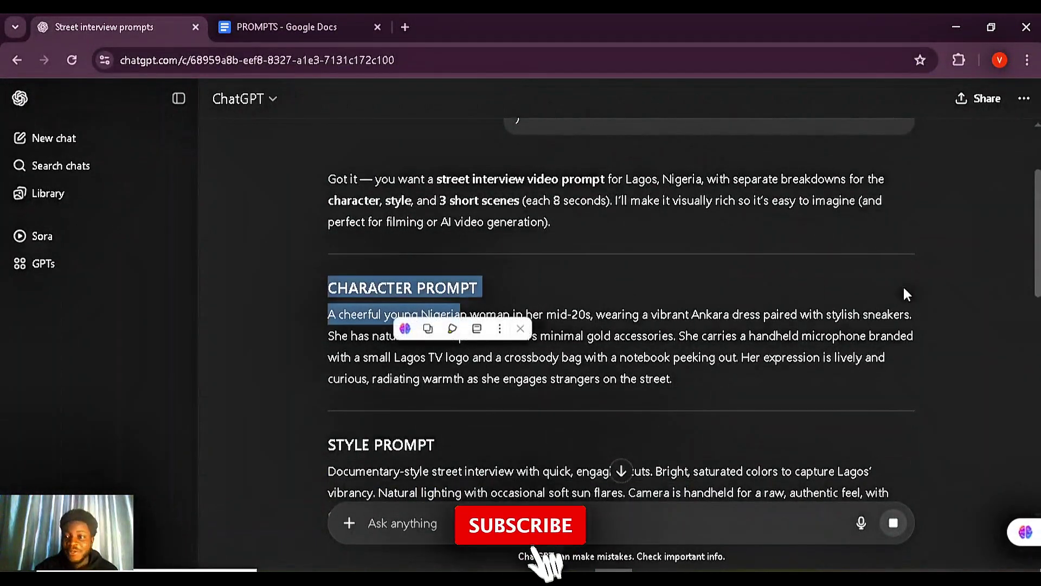
scroll(1037, 265, "down", 3)
scroll(1038, 265, "down", 2)
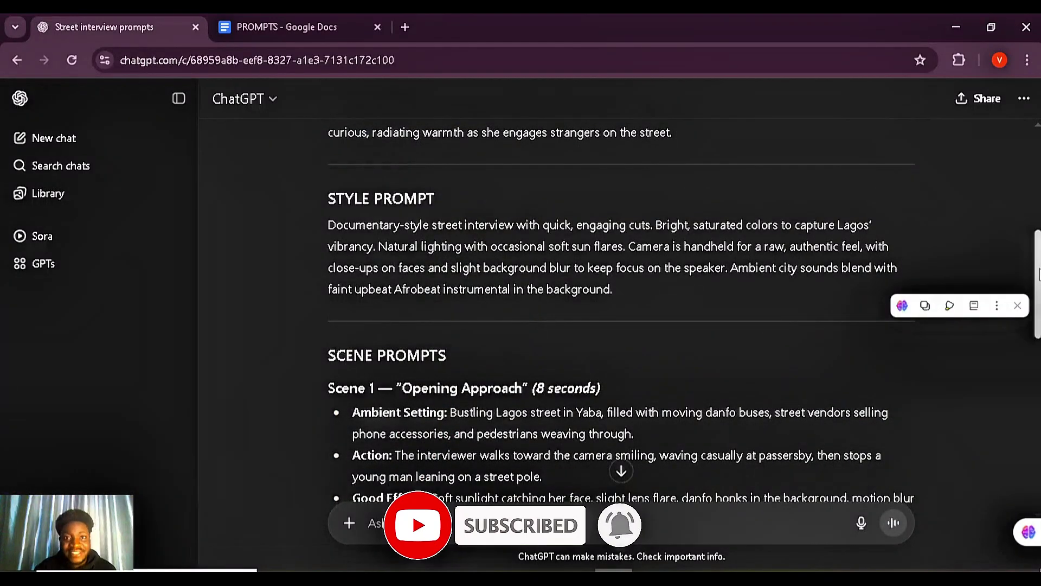
left_click_drag(1039, 271, 1039, 239)
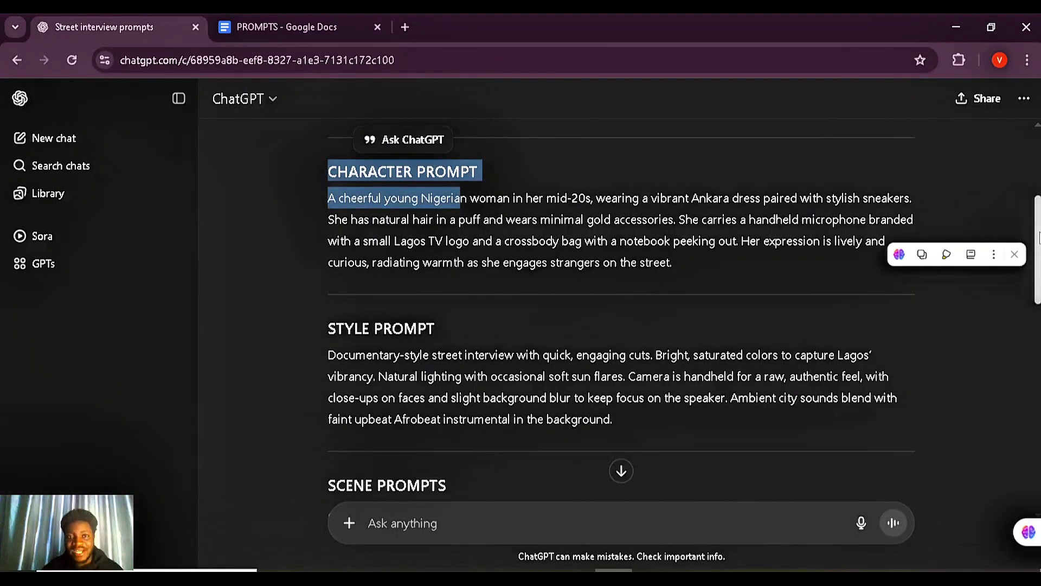
left_click(328, 168)
left_click_drag(329, 168, 830, 247)
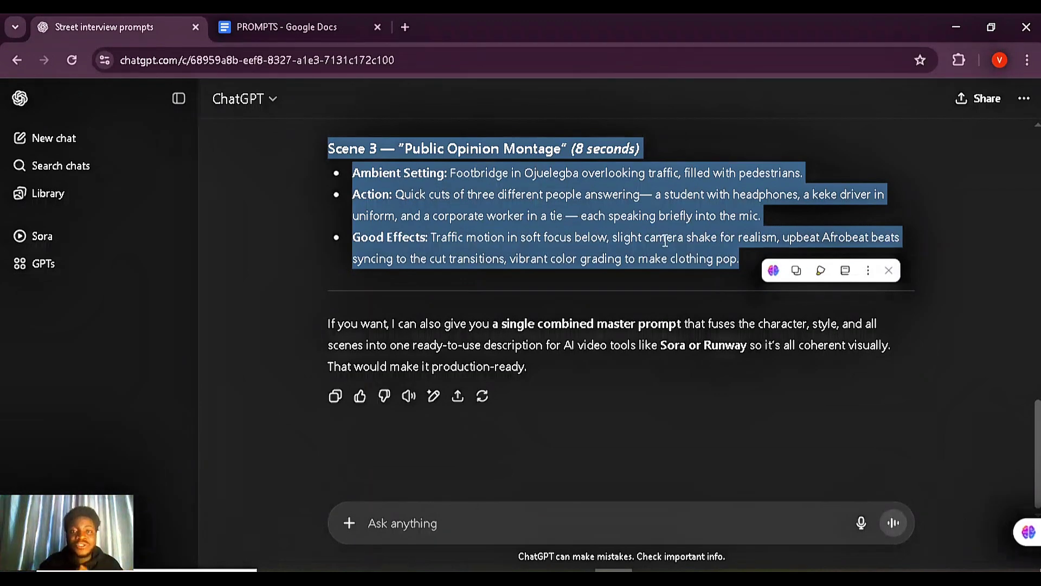
Switch to the PROMPTS document in Google Docs, paste the copied prompts and return to the beginning of the document
left_click(249, 12)
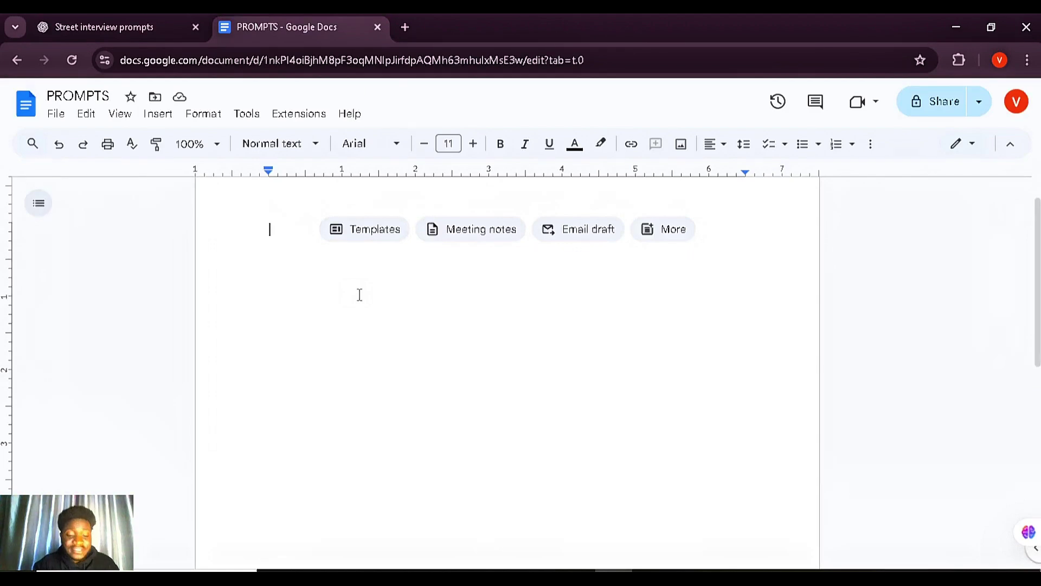
key("ctrl+v")
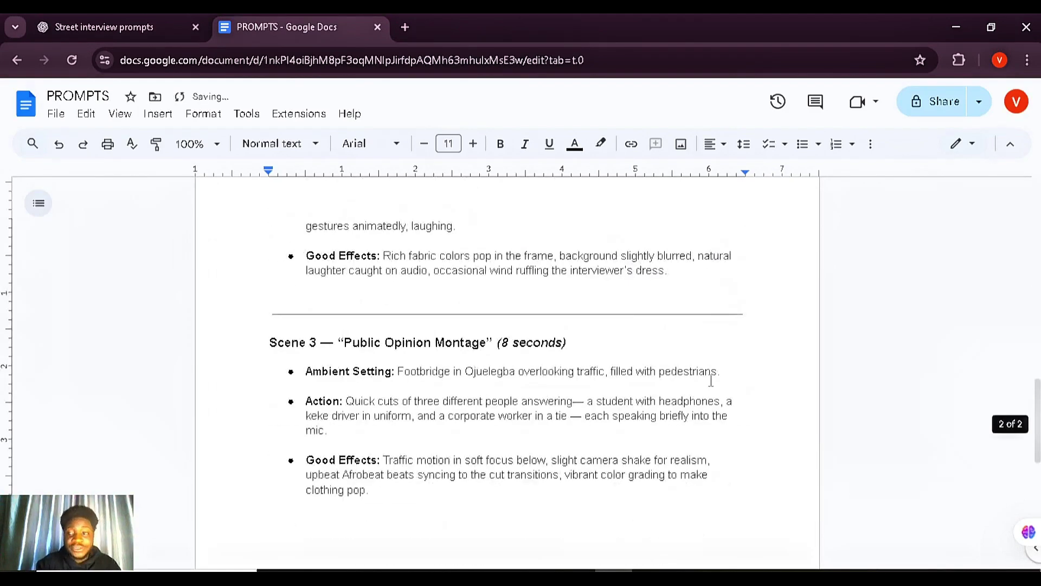
left_click_drag(1036, 406, 1038, 220)
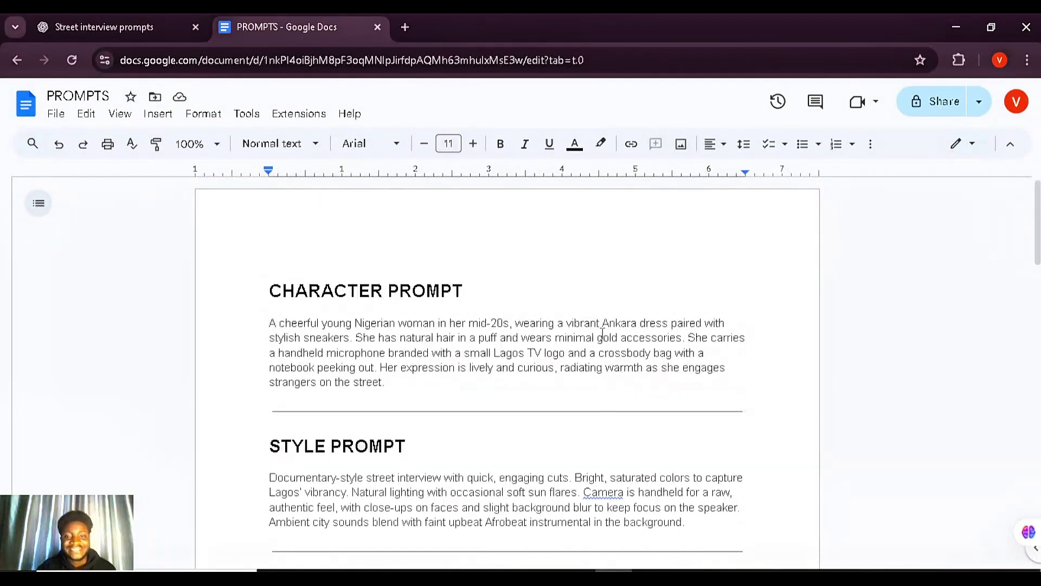
scroll(1038, 247, "down", 1)
scroll(1037, 247, "down", 6)
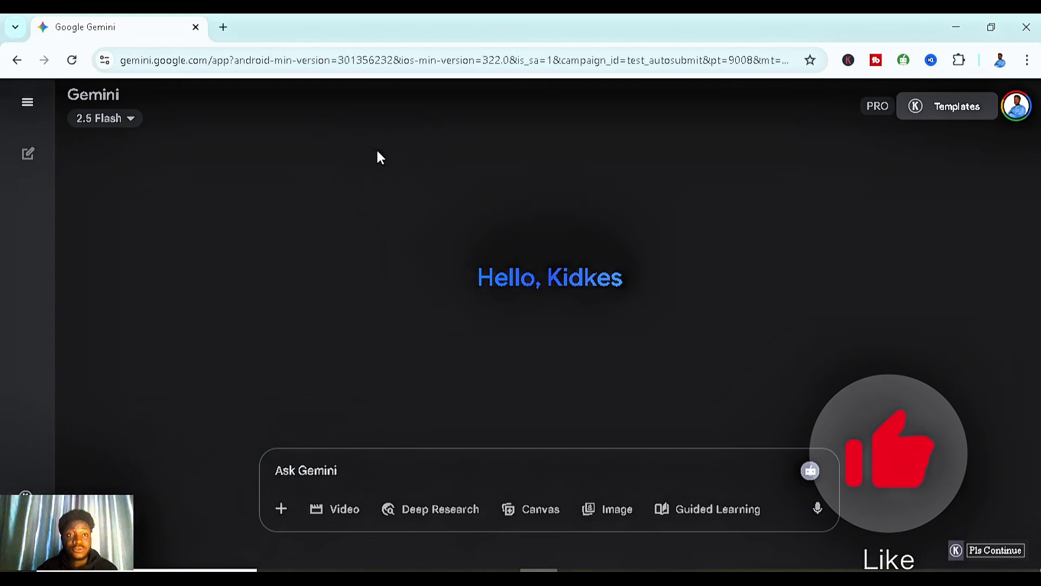
In a new tab of the Gemini browser window, search Google for "google flow" and open the Google Labs Flow result
left_click(224, 28)
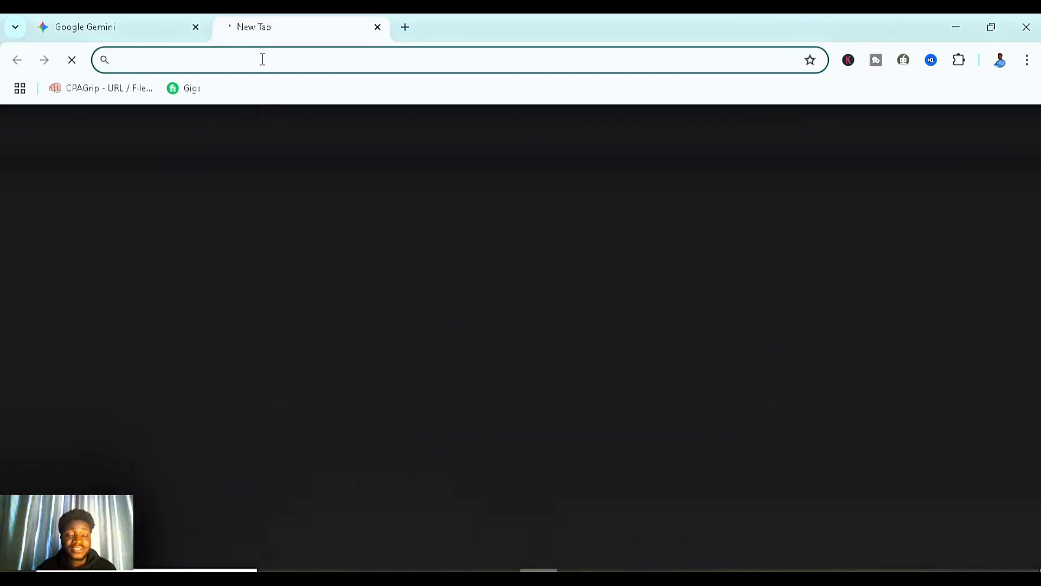
type("g")
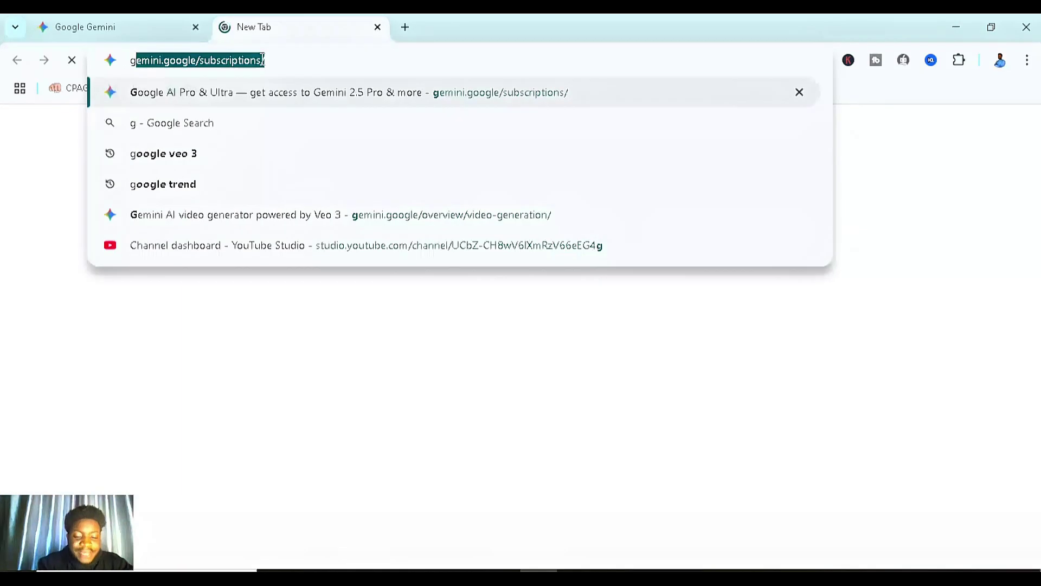
type("oogle flo")
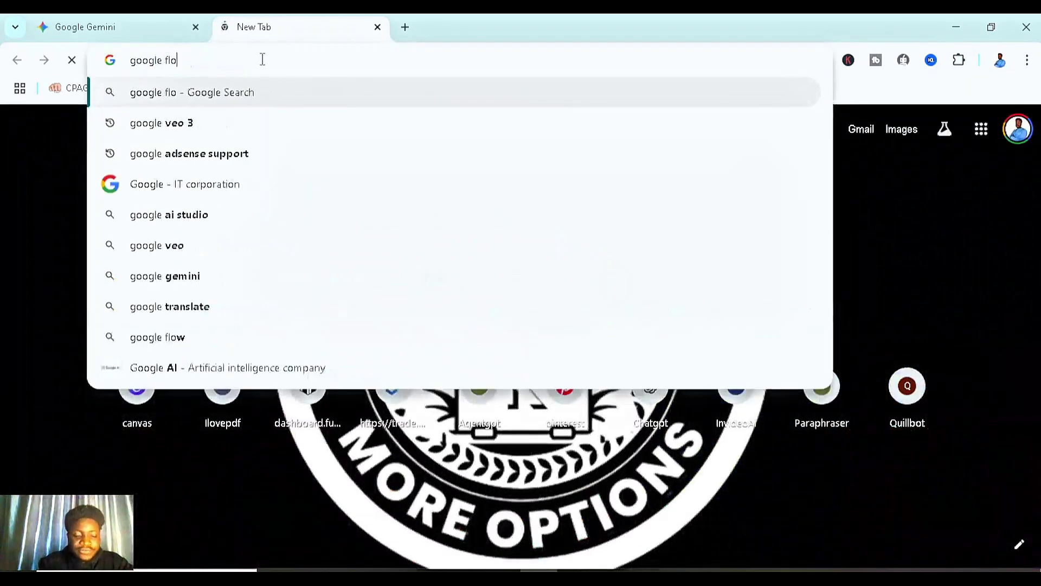
type("w")
key("Return")
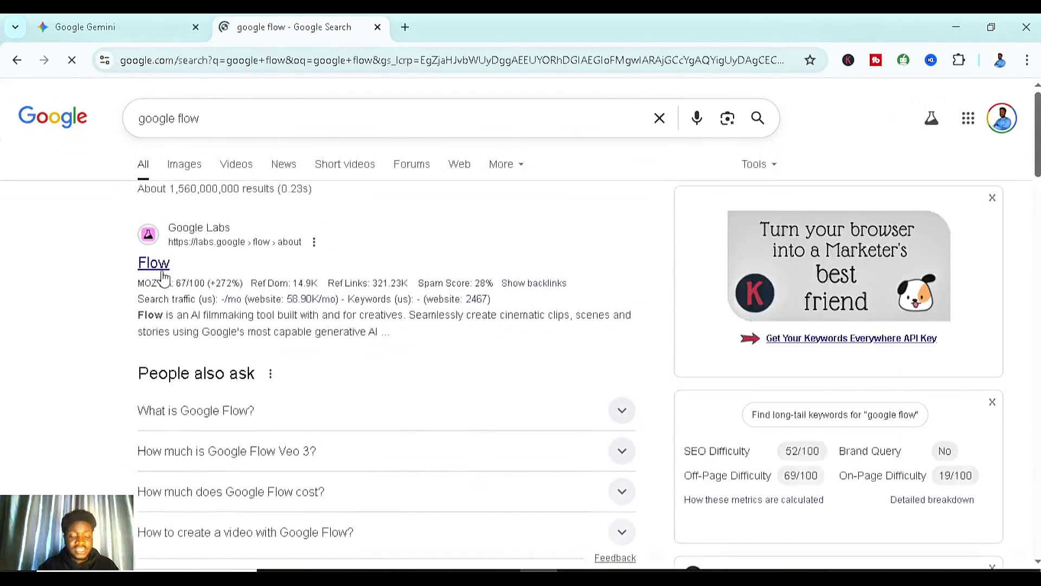
left_click(164, 278)
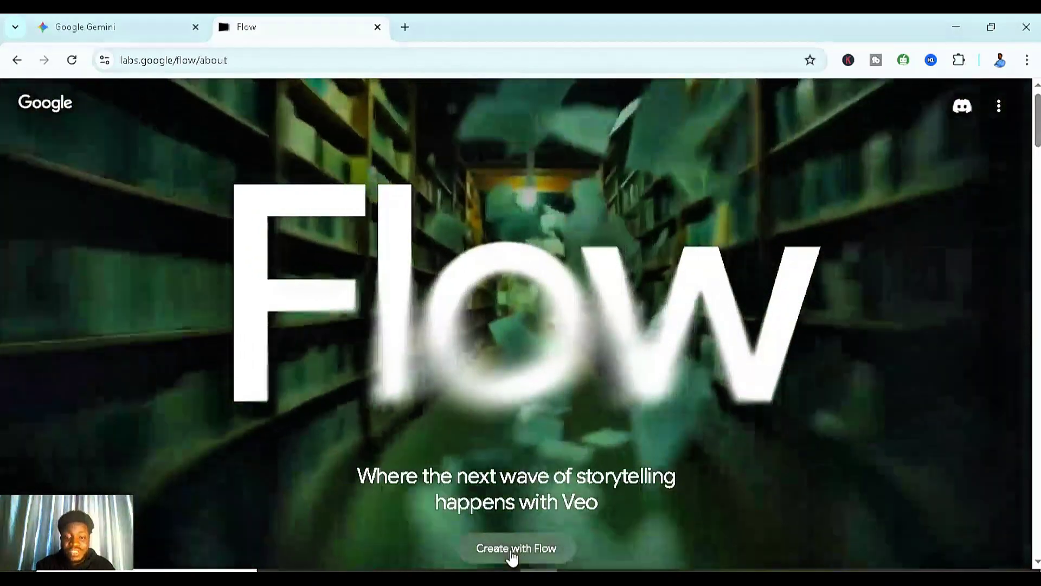
Start creating with Flow and opt in to both research invitations and marketing emails
left_click(513, 553)
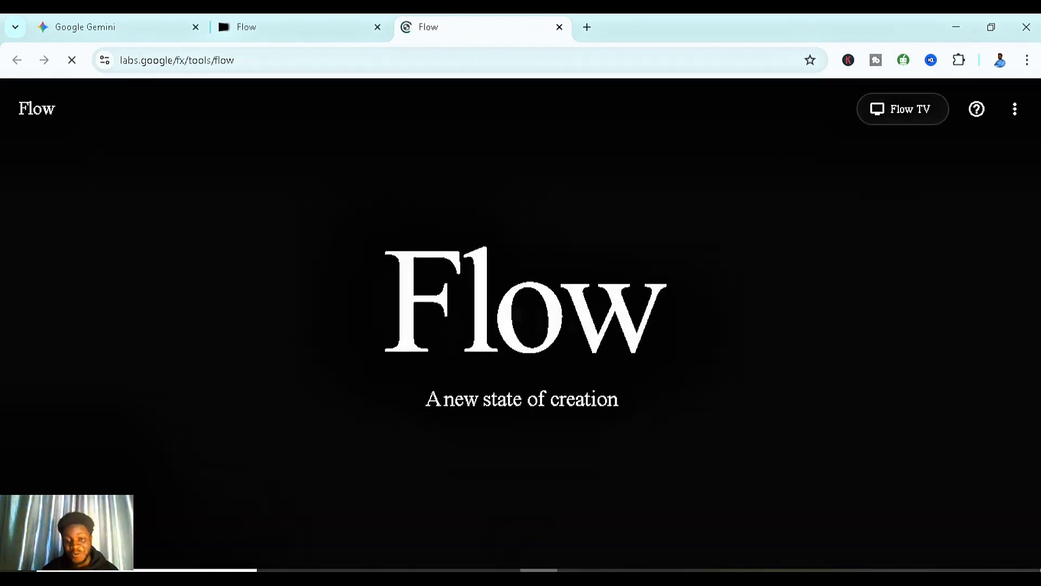
left_click(524, 440)
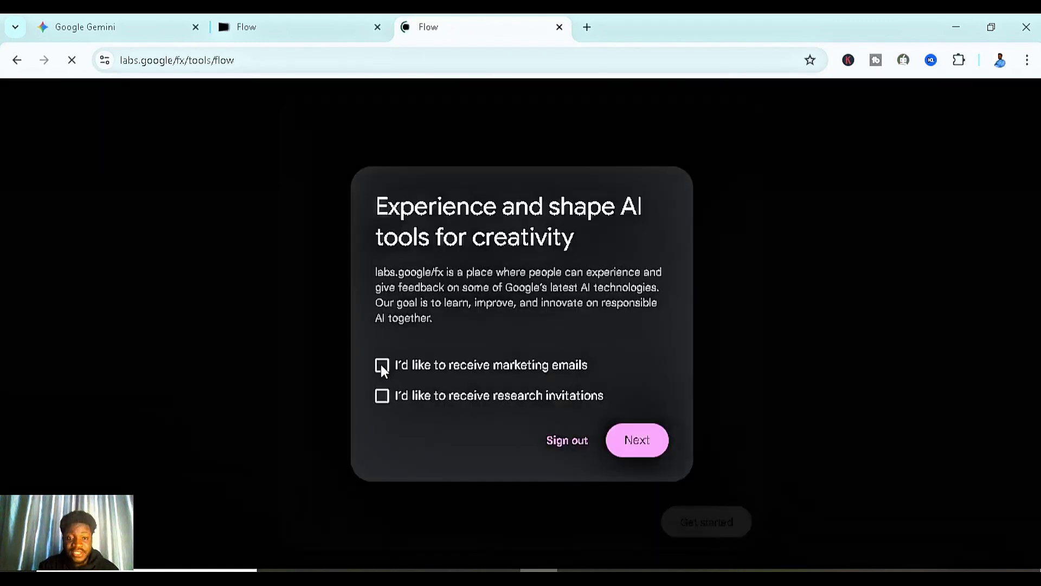
left_click(382, 397)
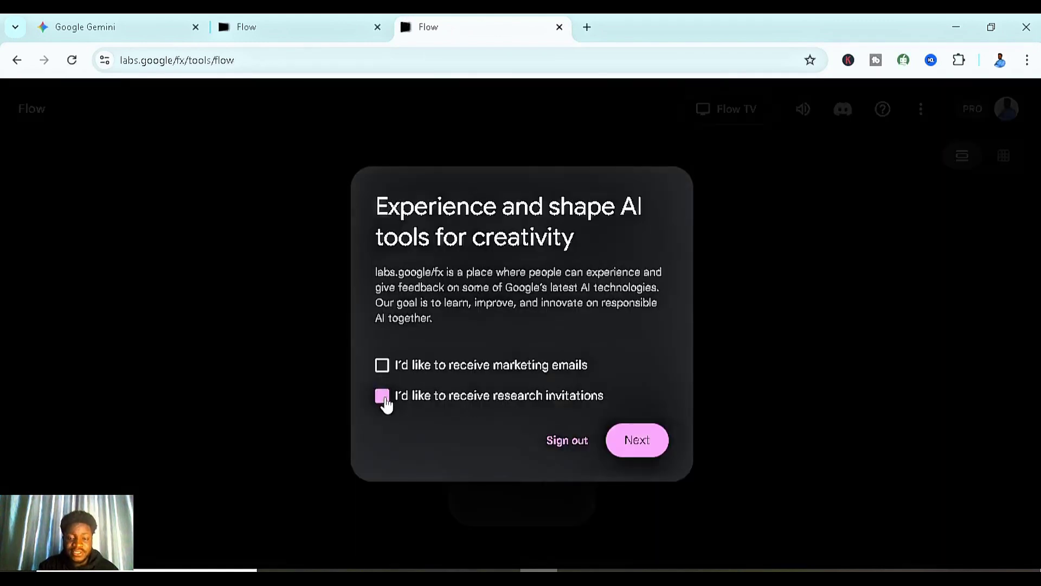
left_click(381, 365)
left_click(647, 438)
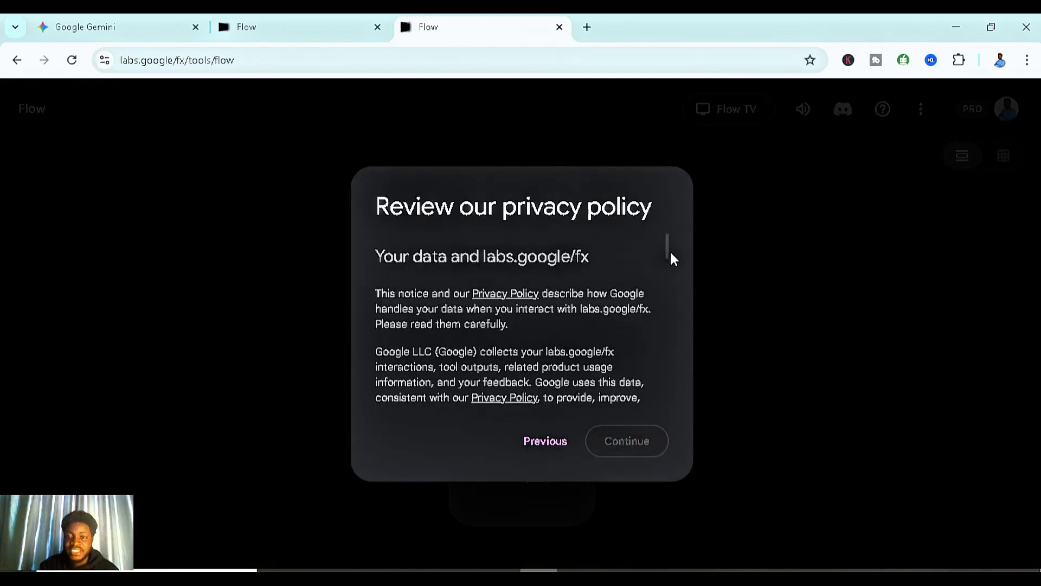
Read through the labs.google/fx privacy policy to its end, accept it and create a new Flow project
scroll(670, 257, "down", 7)
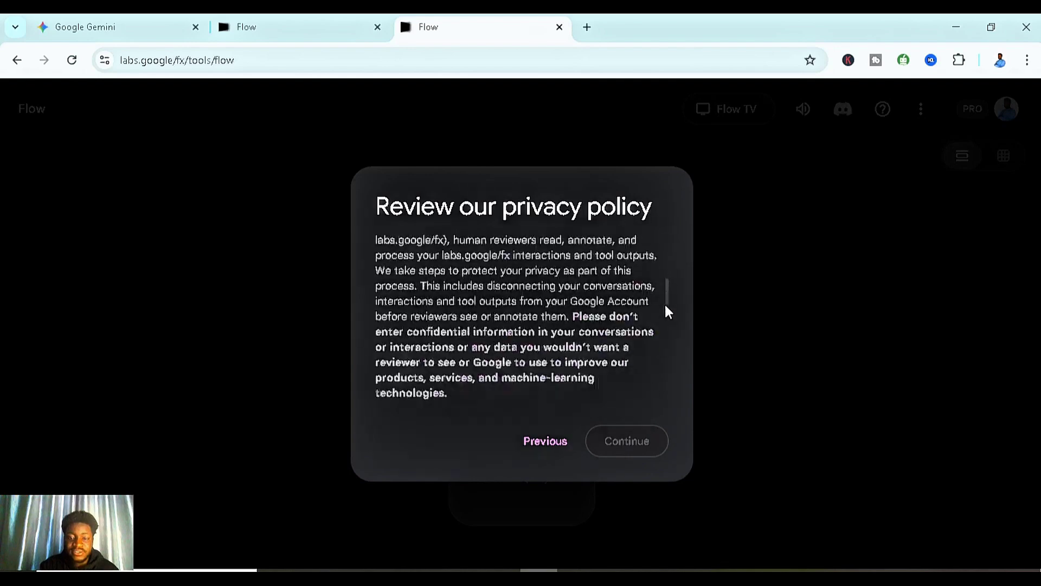
scroll(663, 369, "down", 6)
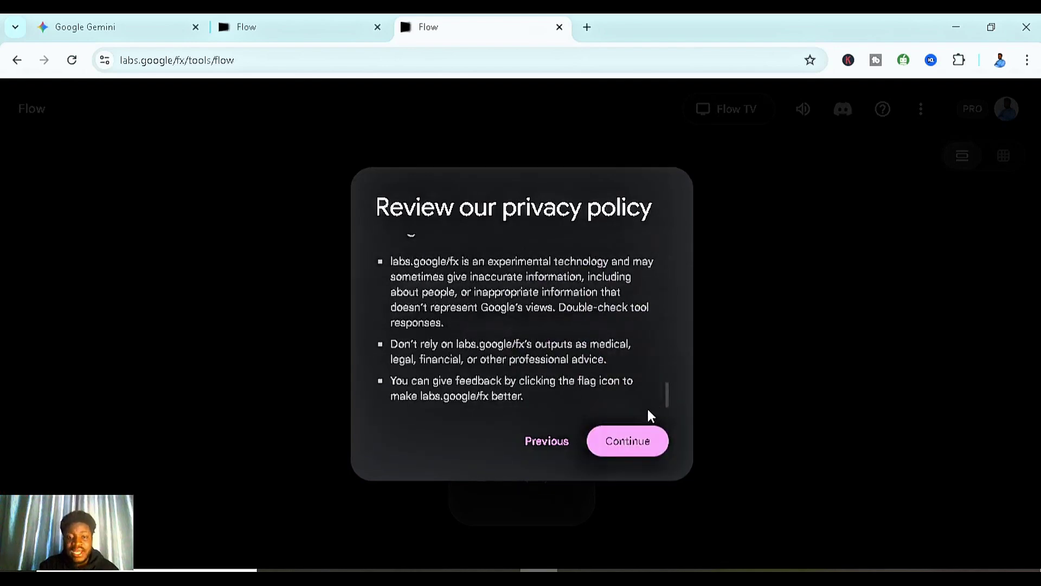
left_click(637, 449)
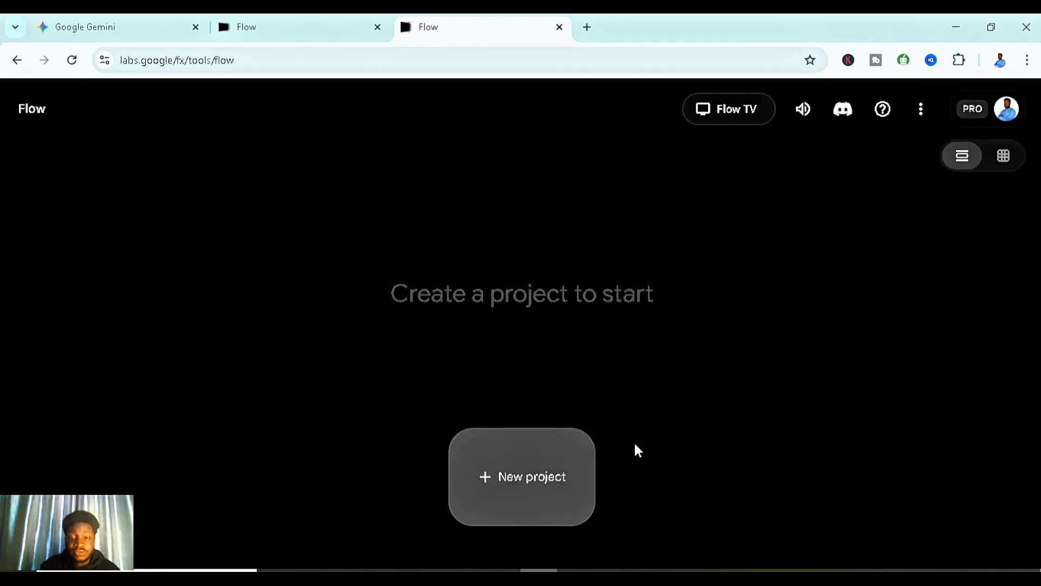
left_click(525, 482)
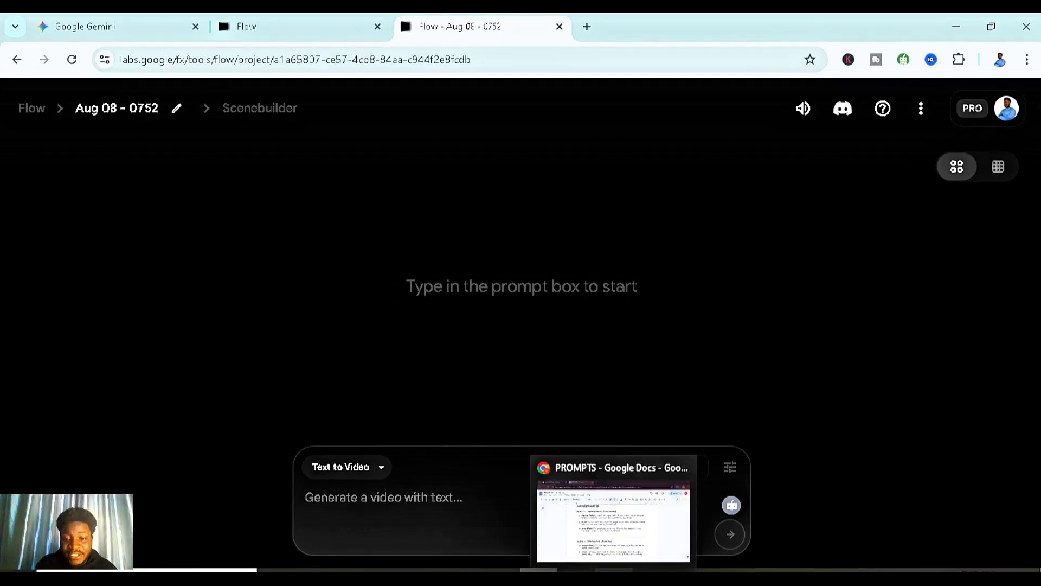
Switch to the PROMPTS document in Google Docs and copy the text from the CHARACTER PROMPT heading through the end of Scene 1
left_click(613, 513)
left_click(330, 264)
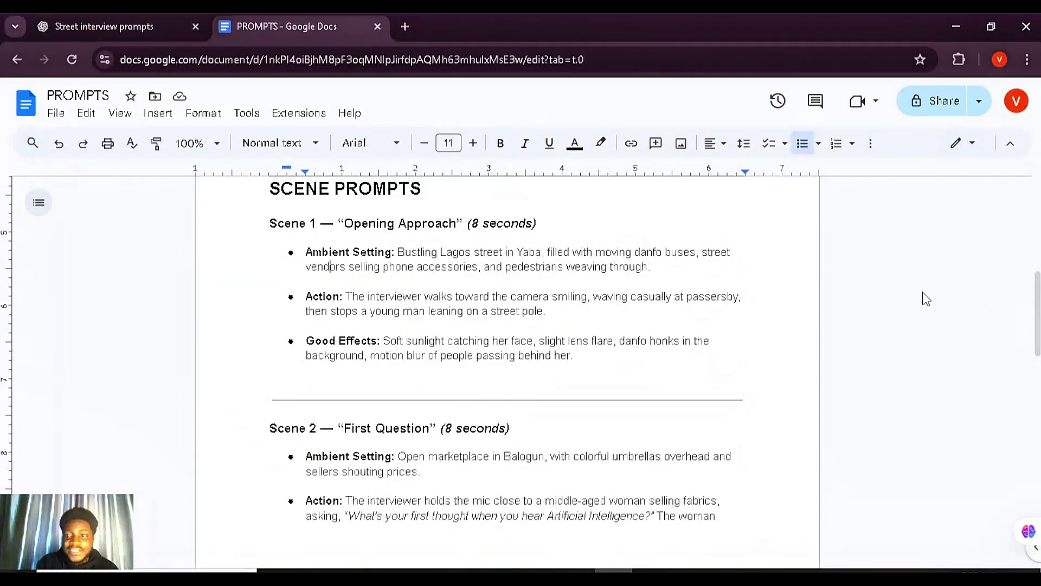
left_click_drag(1036, 314, 1037, 224)
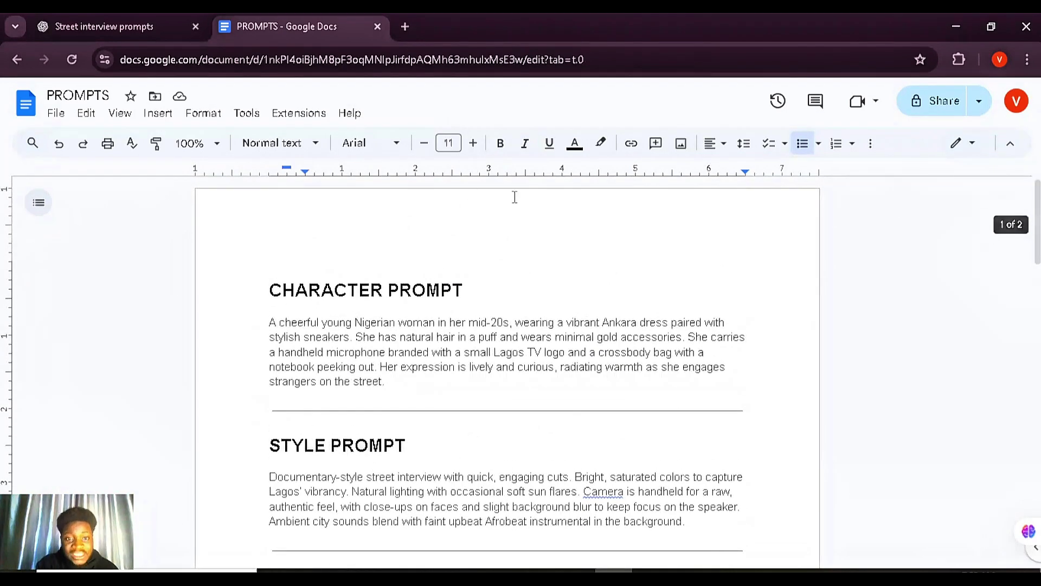
left_click_drag(268, 287, 590, 447)
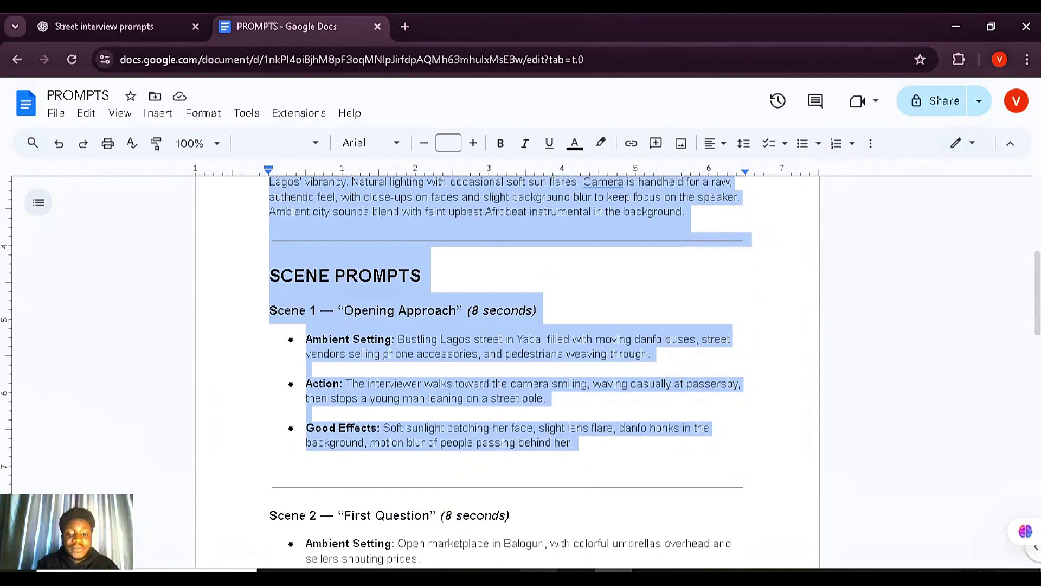
Return to the Flow project, paste the copied text as the video prompt and delete the "SCENE PROMPTS" heading from it
left_click(535, 548)
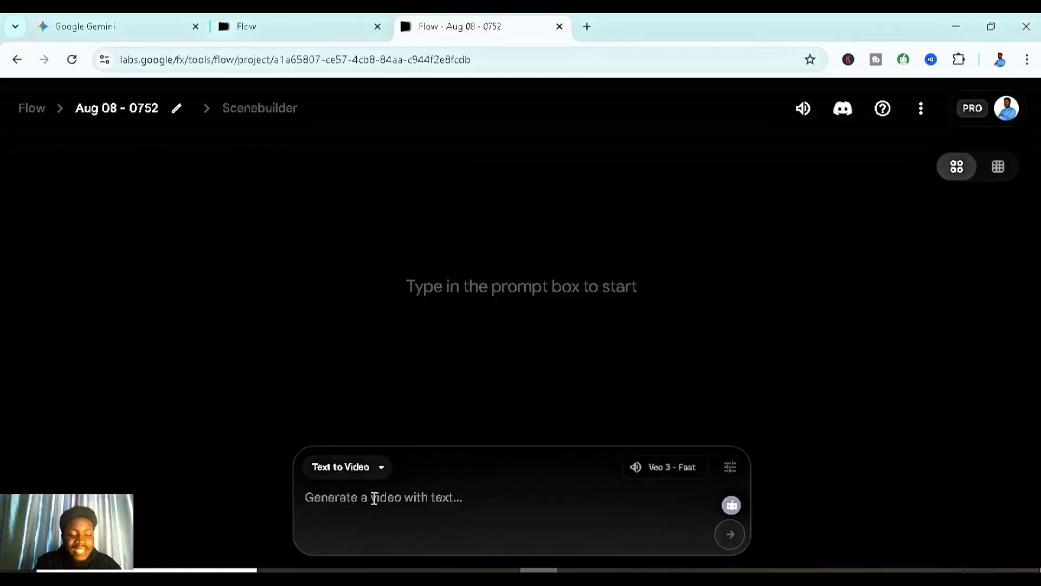
key("ctrl+v")
left_click_drag(402, 271, 307, 270)
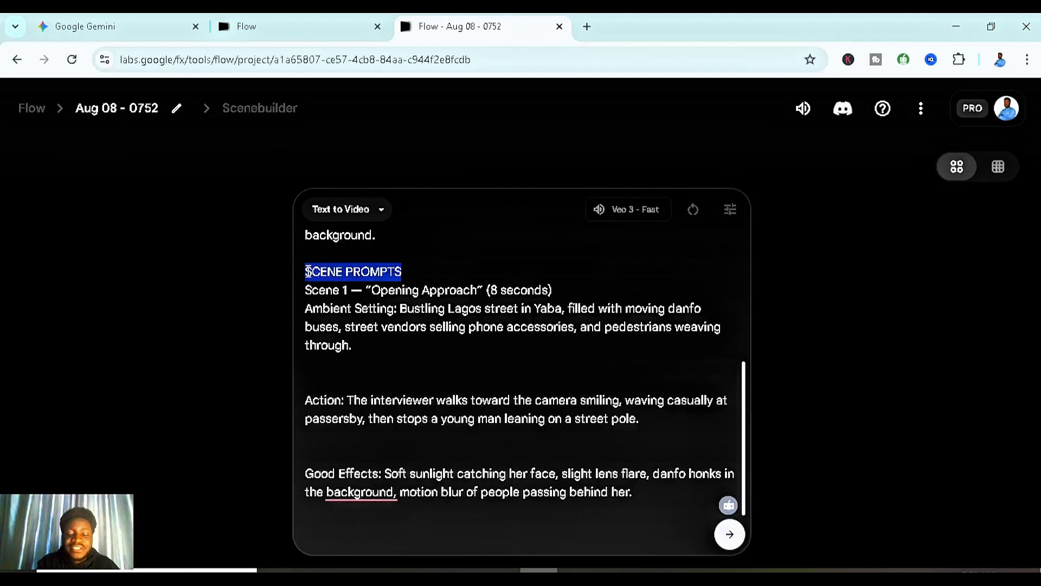
key("BackSpace")
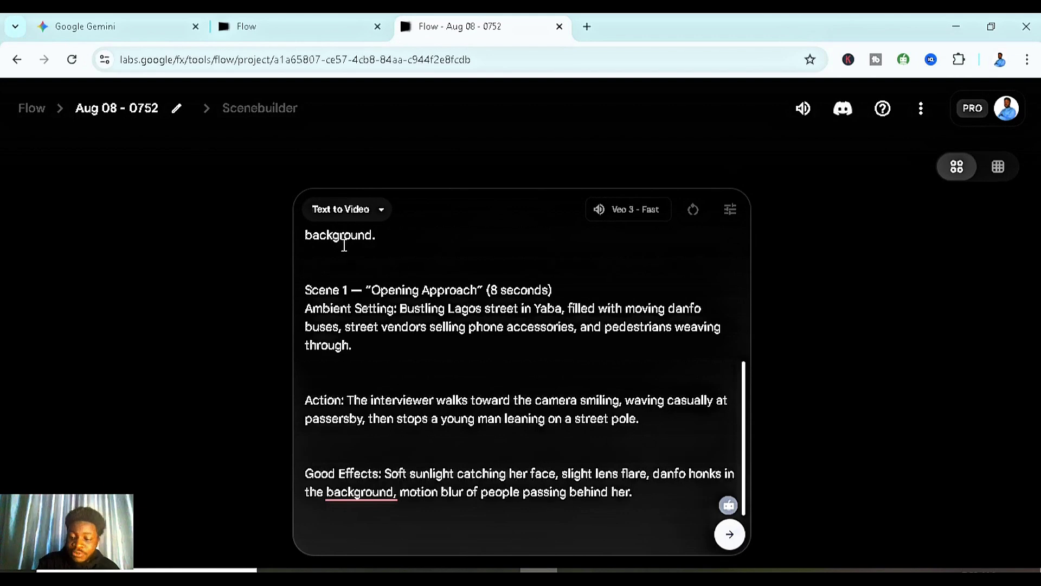
Review the prompt from its CHARACTER PROMPT beginning and submit it to generate the Scene 1 video with Veo 3 - Fast
key("Up")
key("Up")
key("Up")
key("Up")
key("Up")
key("Up")
key("Up")
key("Up")
key("Up")
key("Up")
key("Up")
key("Up")
key("Up")
key("Up")
key("Up")
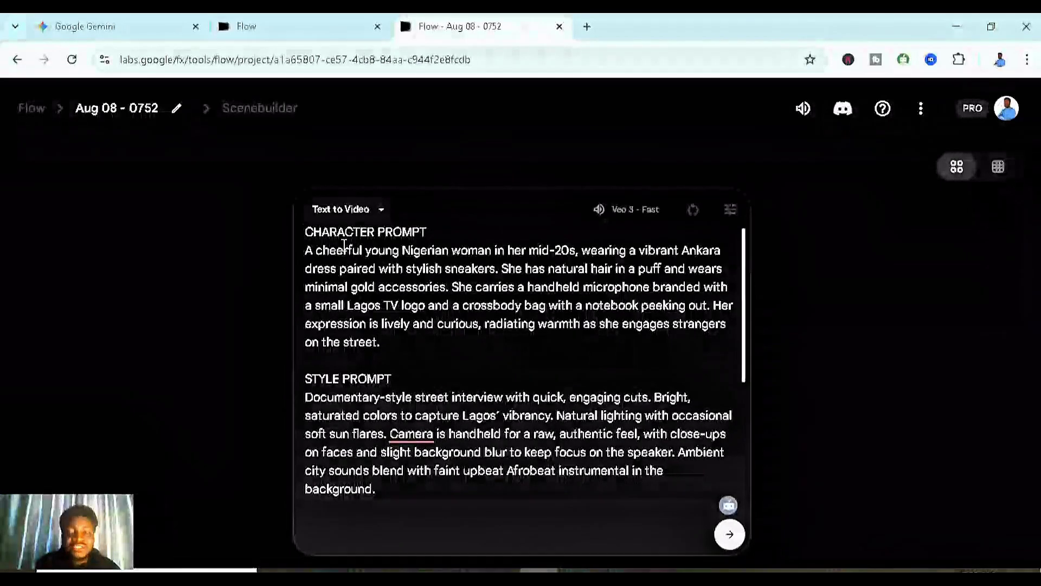
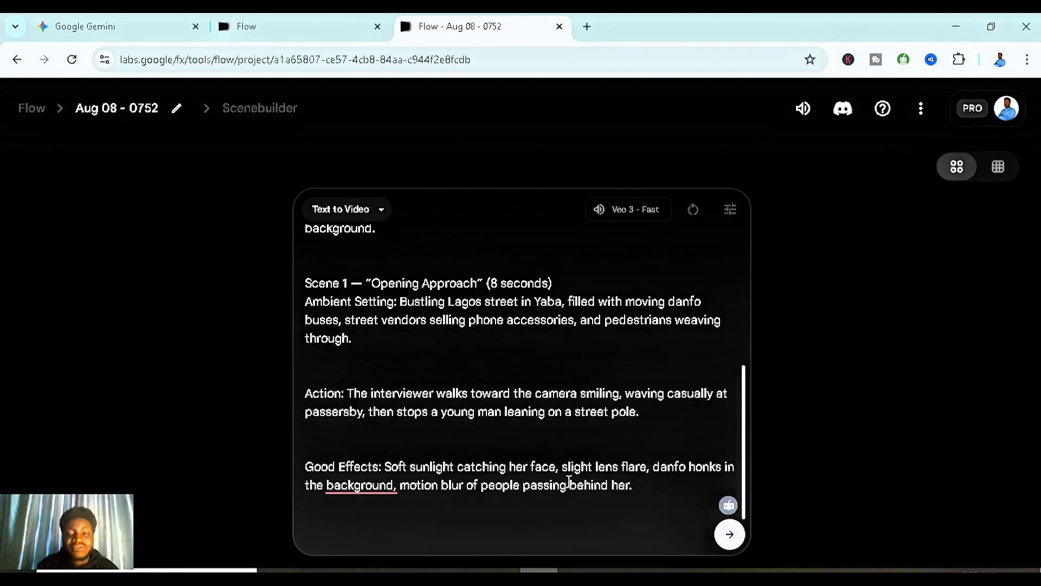
key("Return")
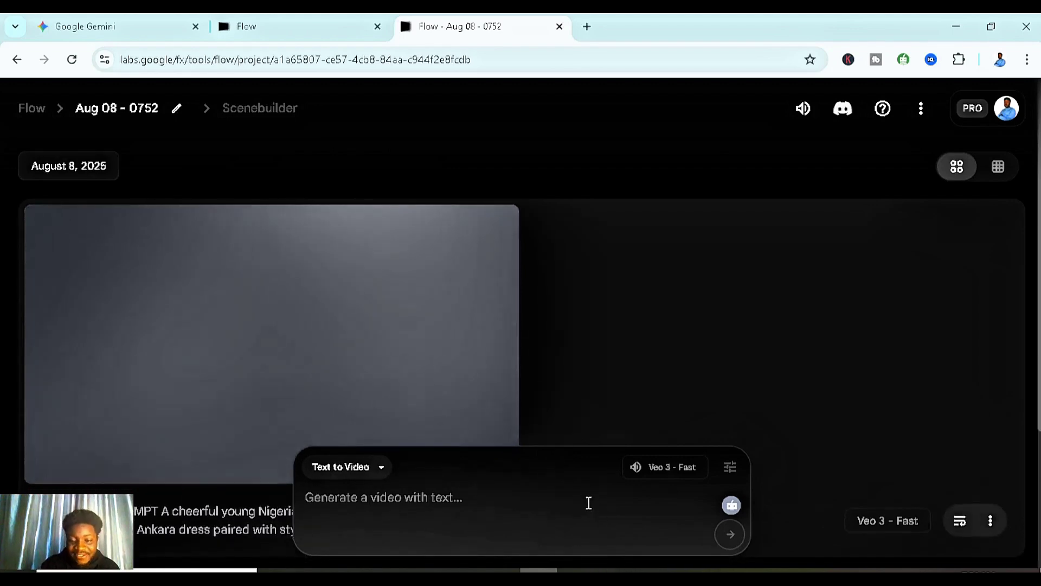
Copy the Scene 2 "First Question" prompt from the PROMPTS document in Google Docs and submit it in Flow to generate its video
left_click(608, 560)
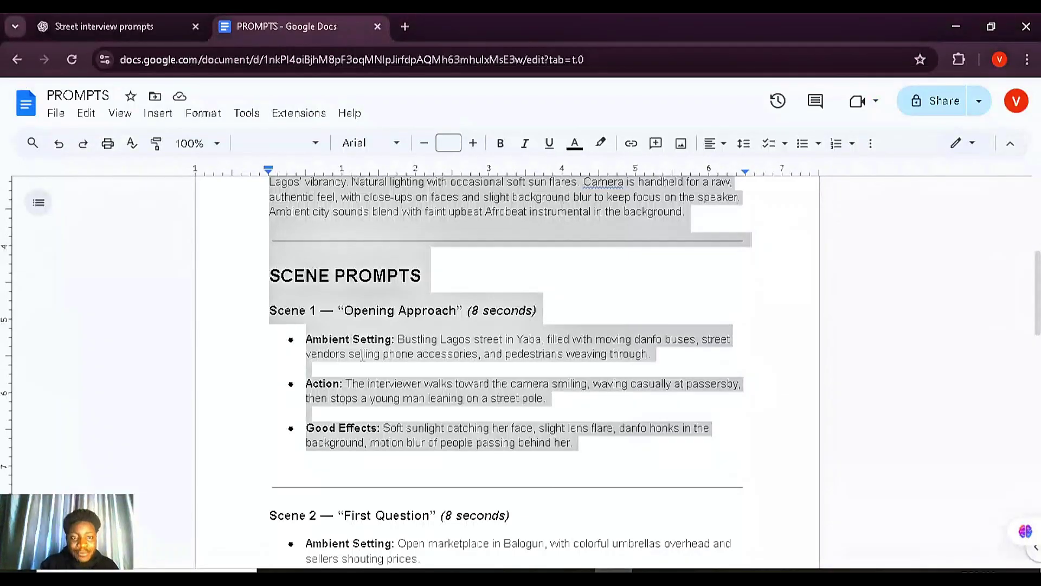
left_click_drag(270, 524, 515, 534)
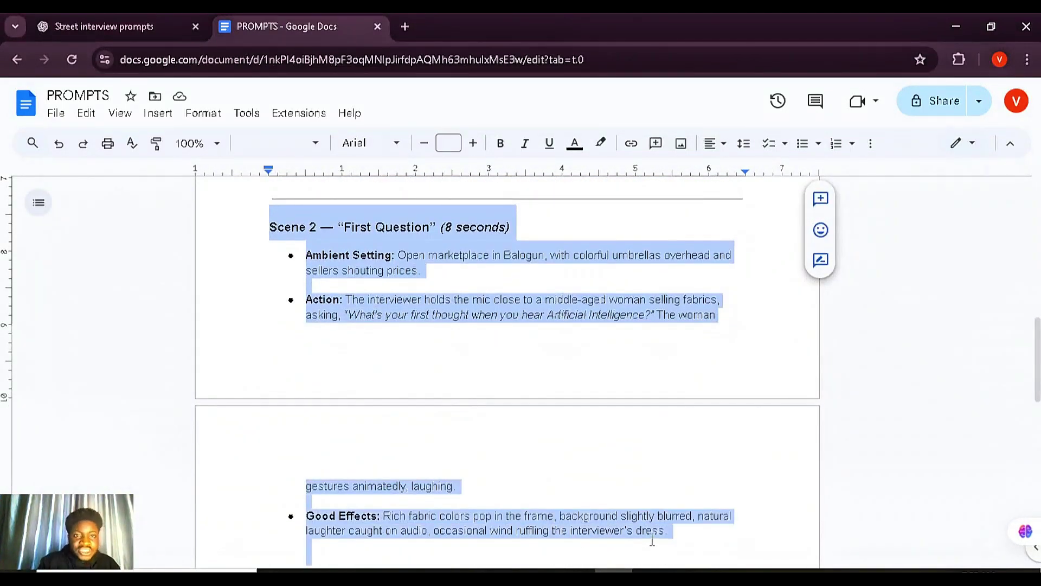
key("alt+Tab")
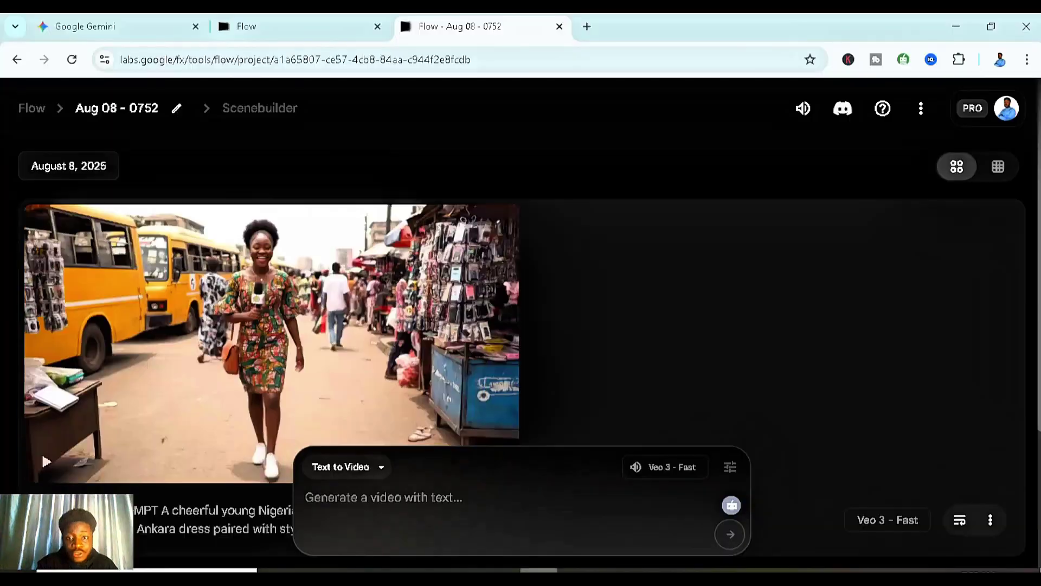
type("Scene 2 — \"First Question\" (8 seconds) Ambient Setting: Open marketplace in Balogun, with colorful umbrellas overhead and sellers shouting prices.   Action: The interviewer holds the mic close to a middle-aged woman selling fabrics, asking, \"What’s your first thought when you hear Artificial Intelligence?\" The woman gestures animatedly, laughing.   Good Effects: Rich fabric colors pop in the frame, background slightly blurred, natural laughter caught on audio, occasional wind ruffling the interviewer’s dress.")
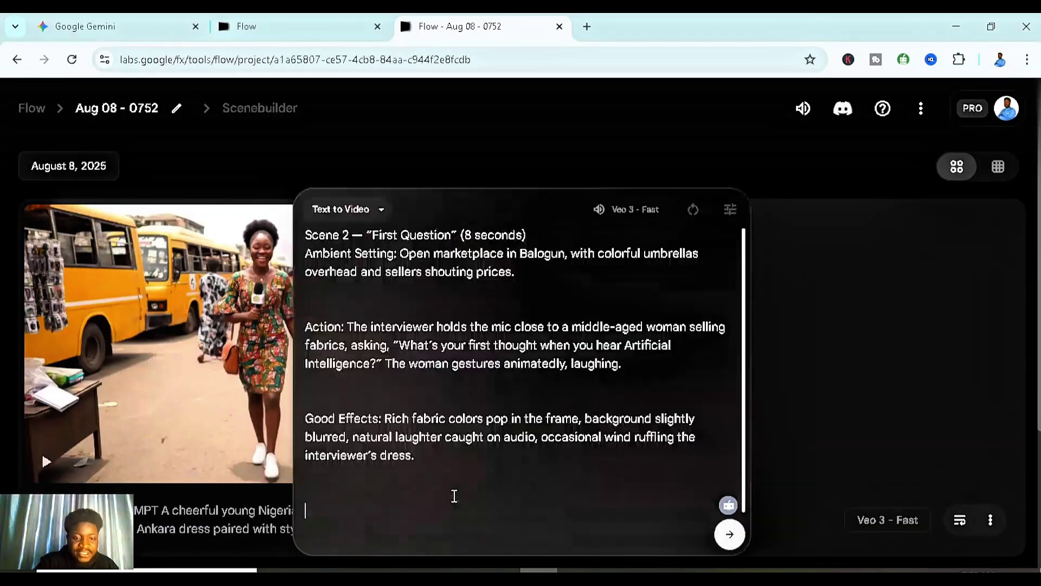
left_click(732, 536)
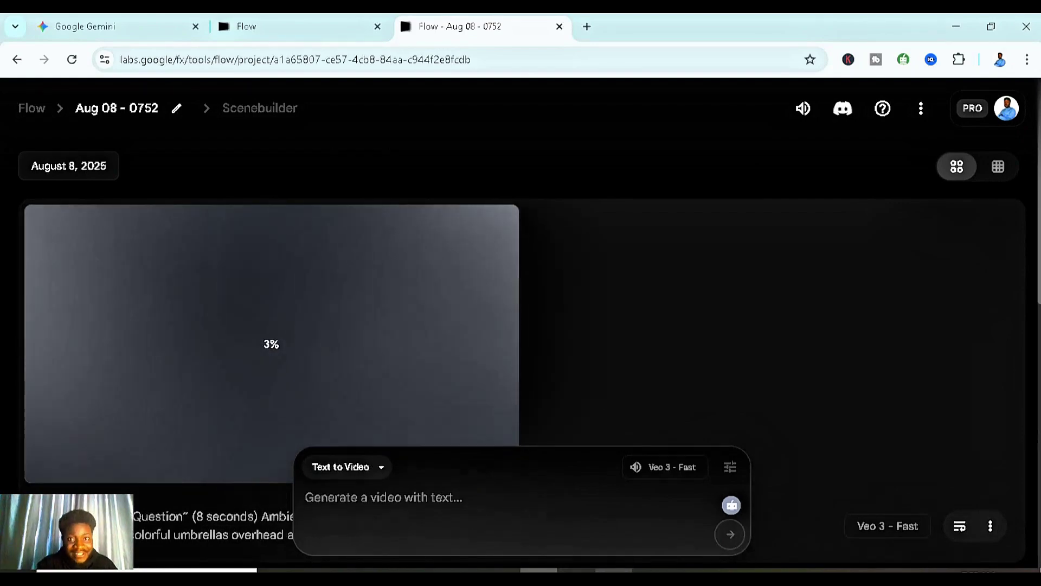
Switch back to the PROMPTS document and copy the full Scene 3 "Public Opinion Montage" prompt
key("alt+Tab")
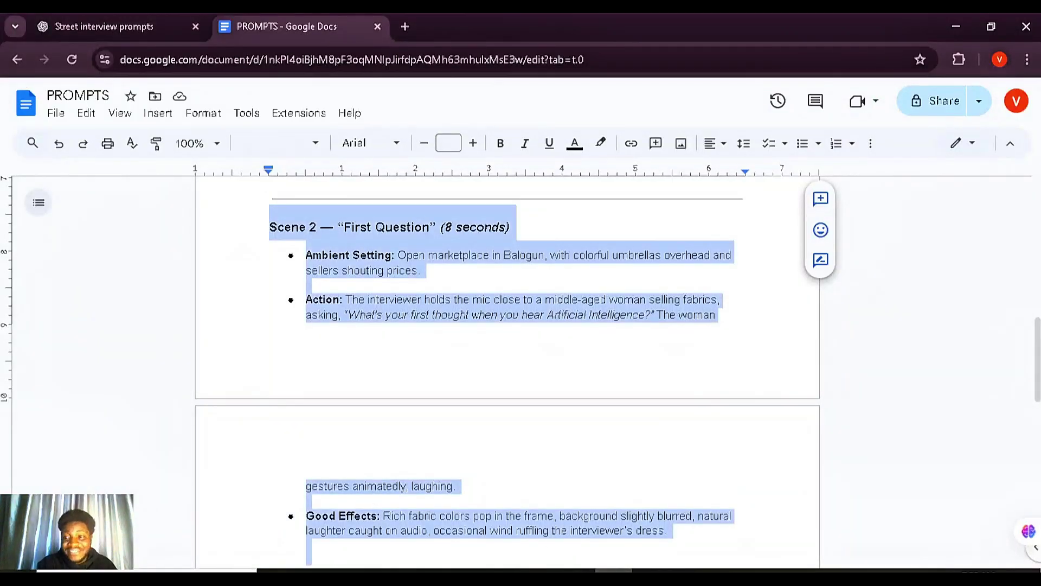
left_click_drag(1038, 347, 1037, 432)
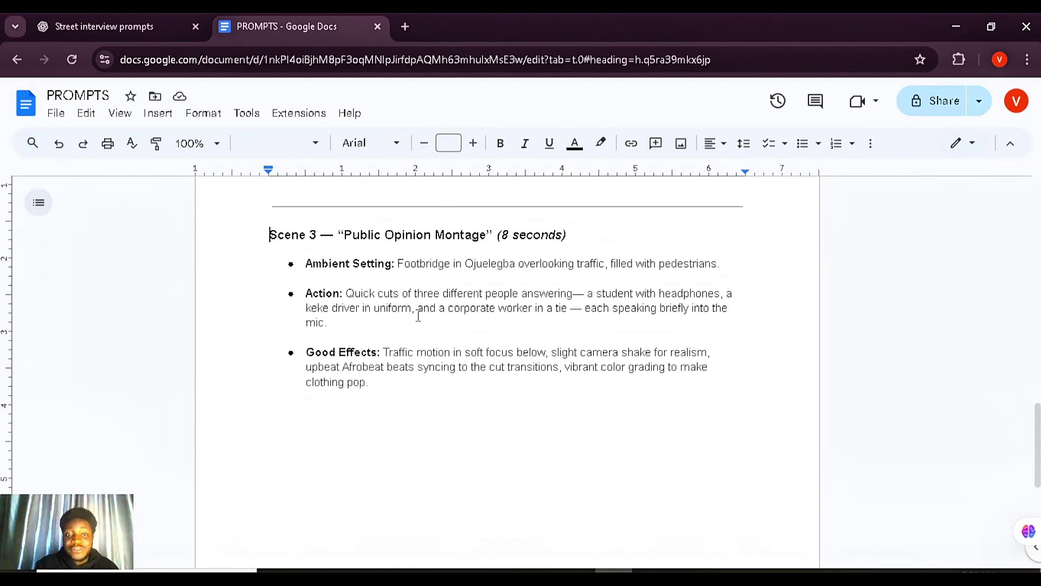
left_click_drag(251, 243, 503, 406)
left_click(266, 235)
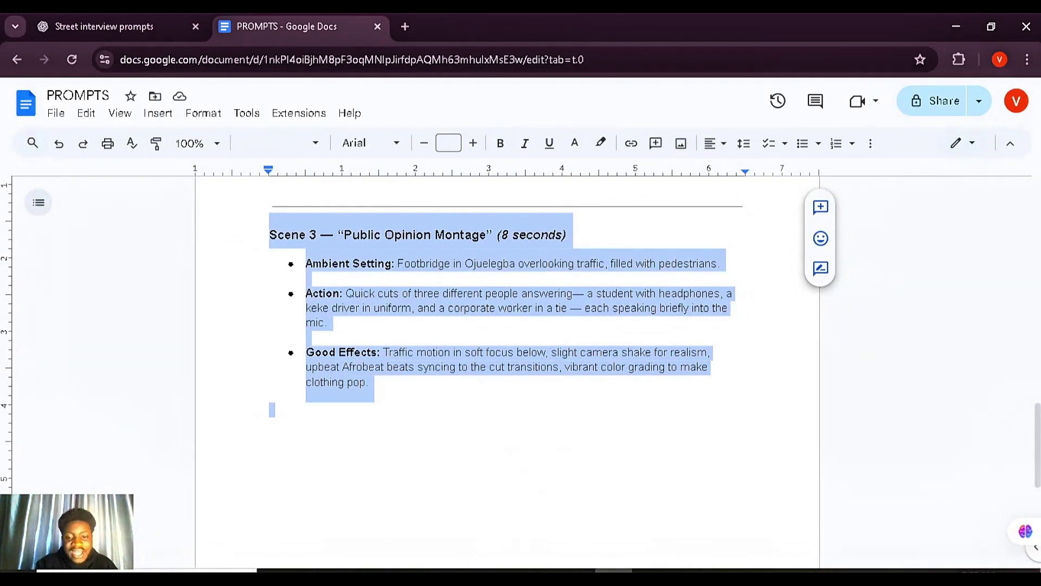
Return to Flow, paste the Scene 3 prompt and submit it for video generation
key("alt+Tab")
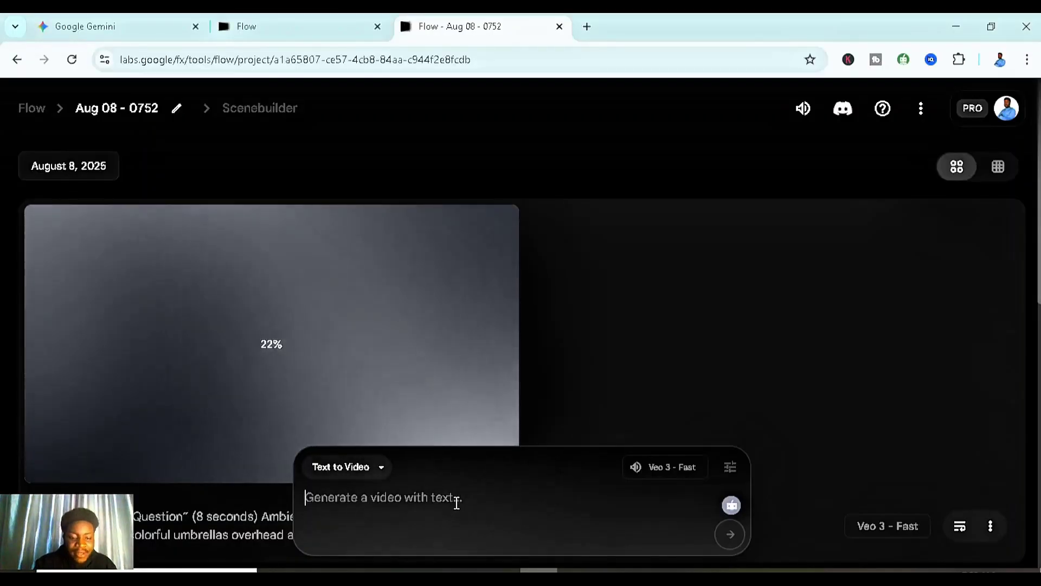
type("Scene 3 — \"Public Opinion Montage\" (8 seconds) Ambient Setting: Footbridge in Ojuelegba overlooking traffic, filled with pedestrians.  Action: Quick cuts of three different people answering— a student with headphones, a keke driver in uniform, and a corporate worker in a tie — each speaking briefly into the mic.  Sound Effects: Traffic motion in soft focus below, slight camera shake for realism, upbeat Afrobeat beats syncing to the cut transitions, vibrant color grading to make clothing pop.")
key("Return")
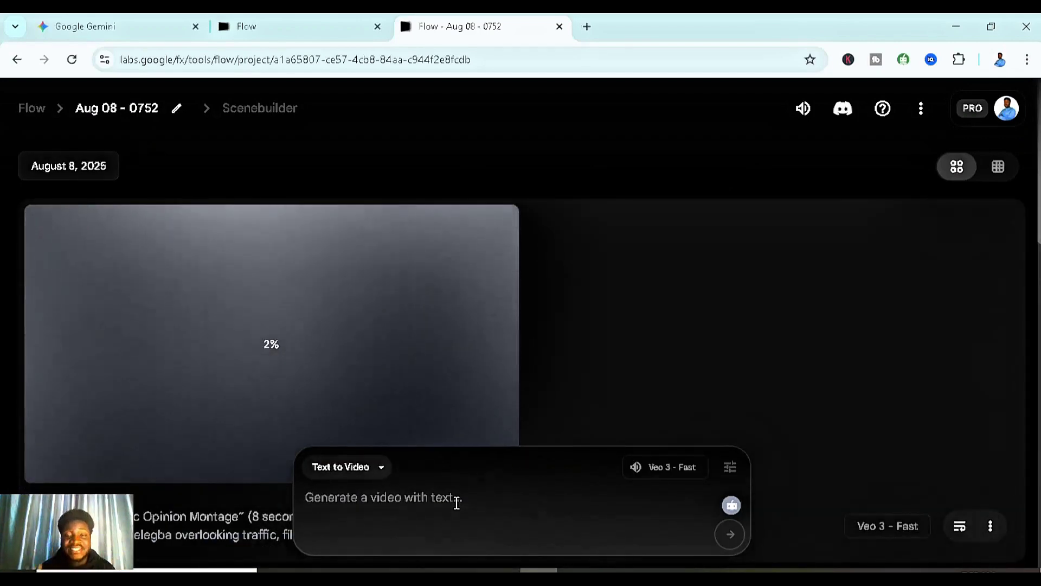
Play the generated Scene 1 video of the interviewer on the Lagos street with the yellow buses
scroll(521, 326, "down", 1)
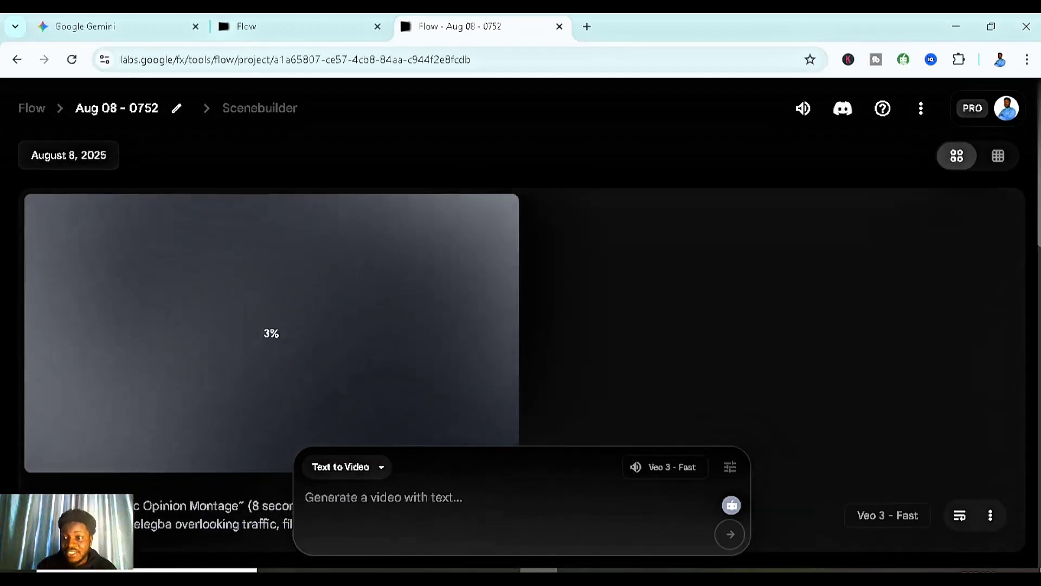
scroll(1025, 466, "down", 10)
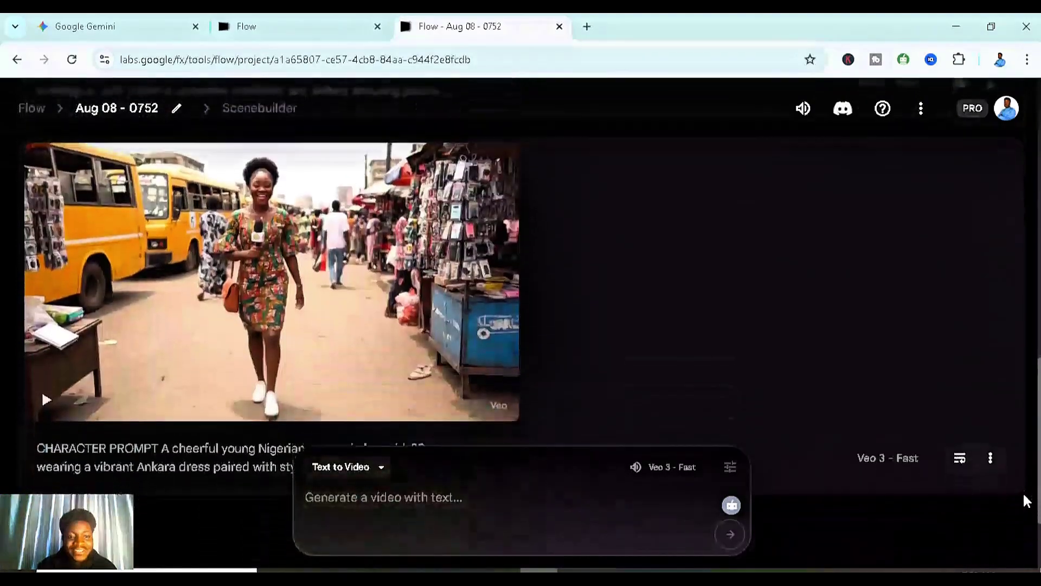
scroll(1023, 496, "down", 1)
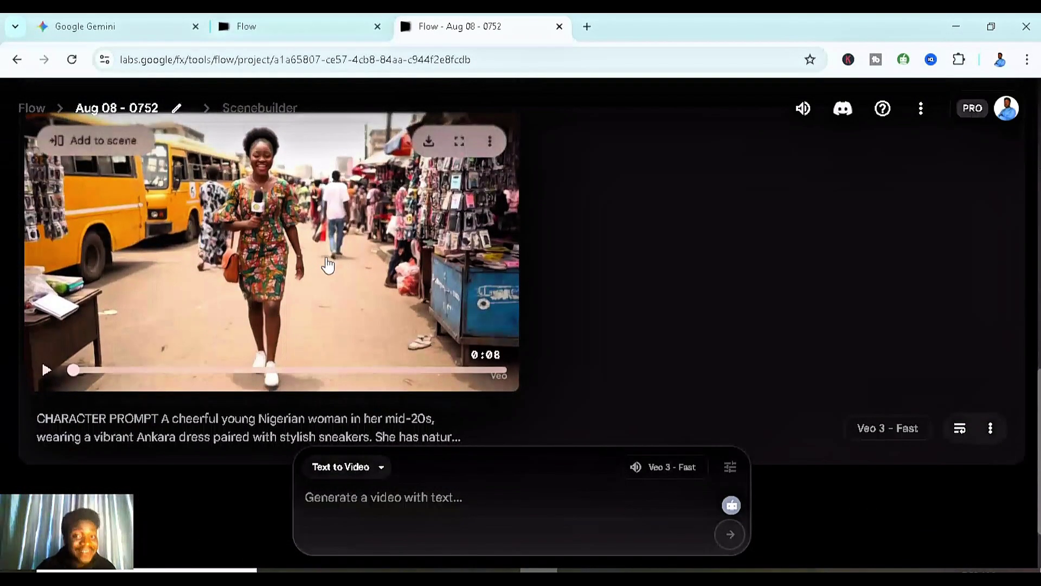
left_click(46, 371)
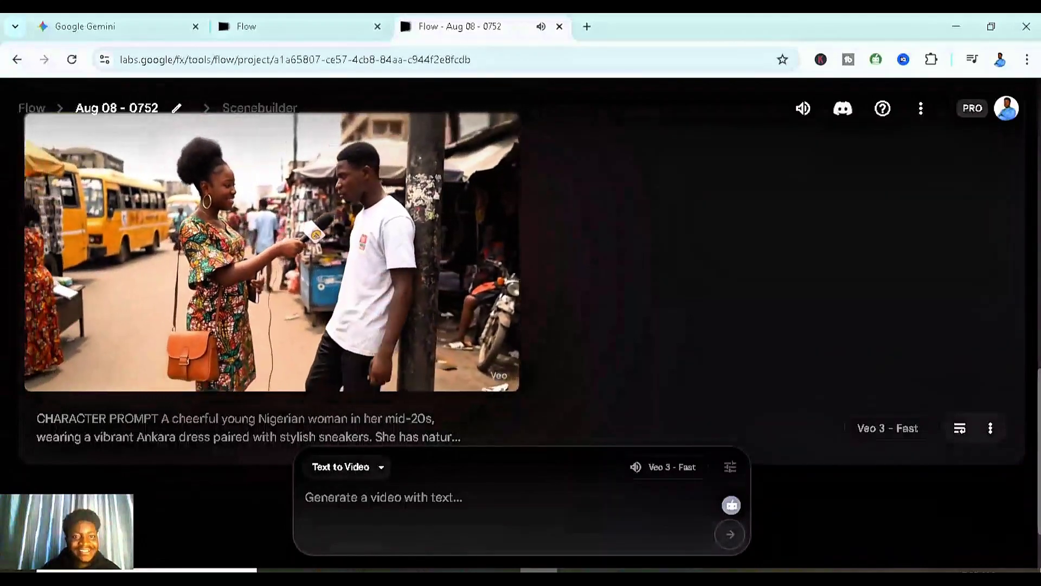
mouse_move(44, 372)
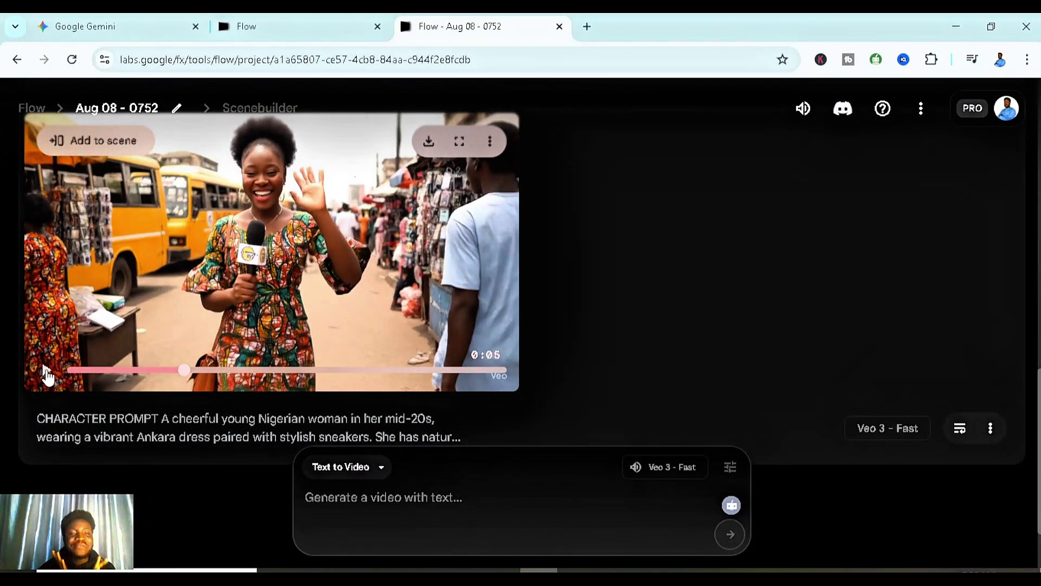
Play the generated Scene 2 market interview and the Scene 3 footbridge interview to review them
scroll(689, 415, "up", 2)
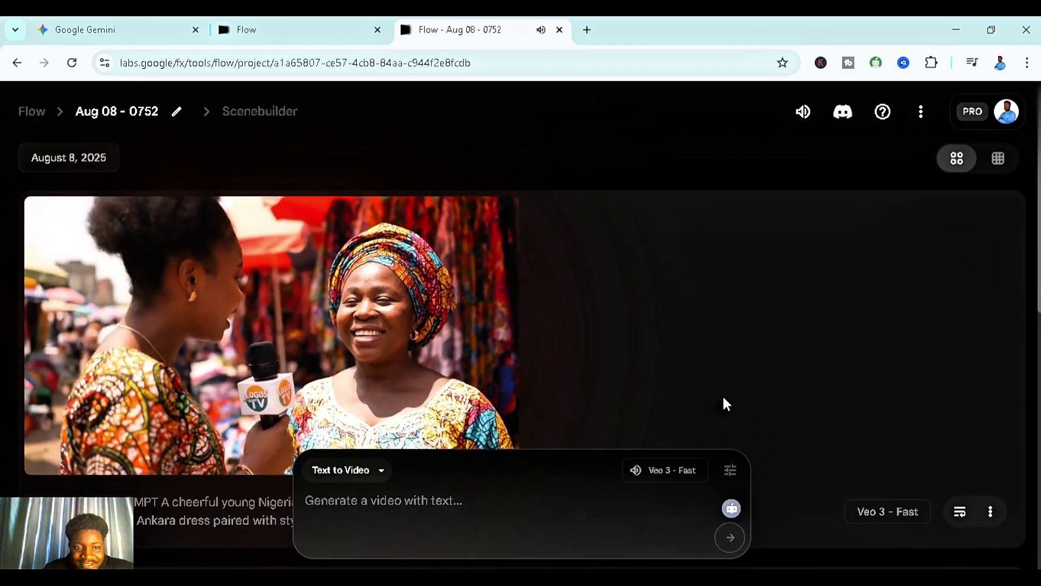
mouse_move(48, 460)
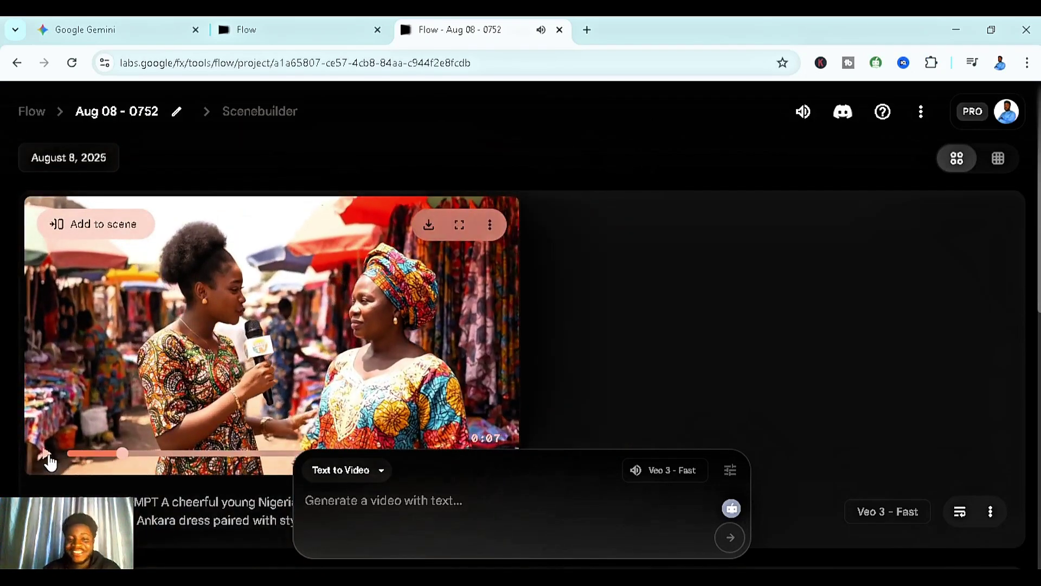
scroll(217, 379, "down", 2)
scroll(325, 352, "up", 2)
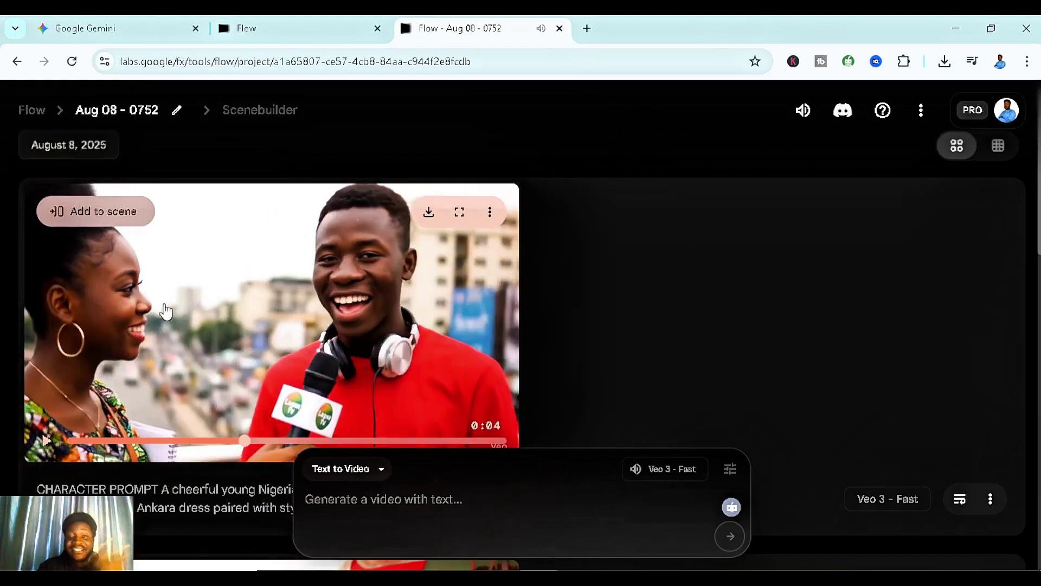
Download the Scene 3 footbridge video in Original size (720p) and check it in the browser's downloads
left_click(429, 212)
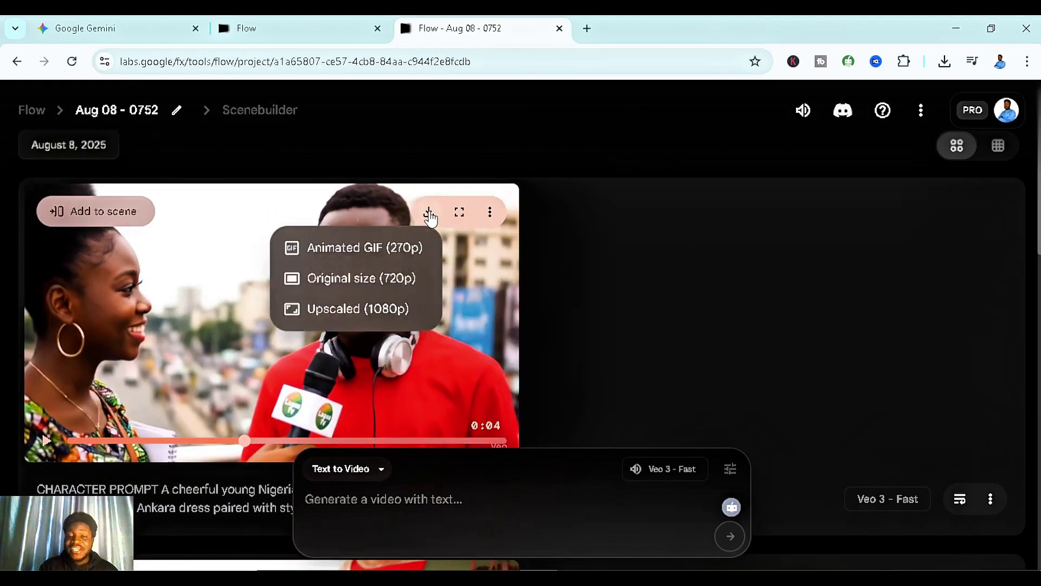
left_click(434, 281)
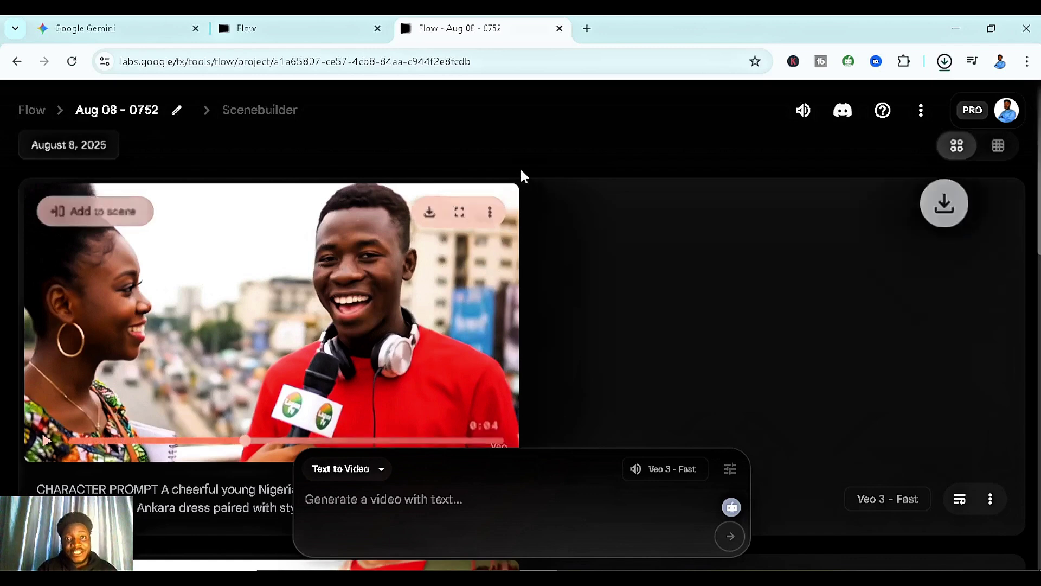
left_click(955, 63)
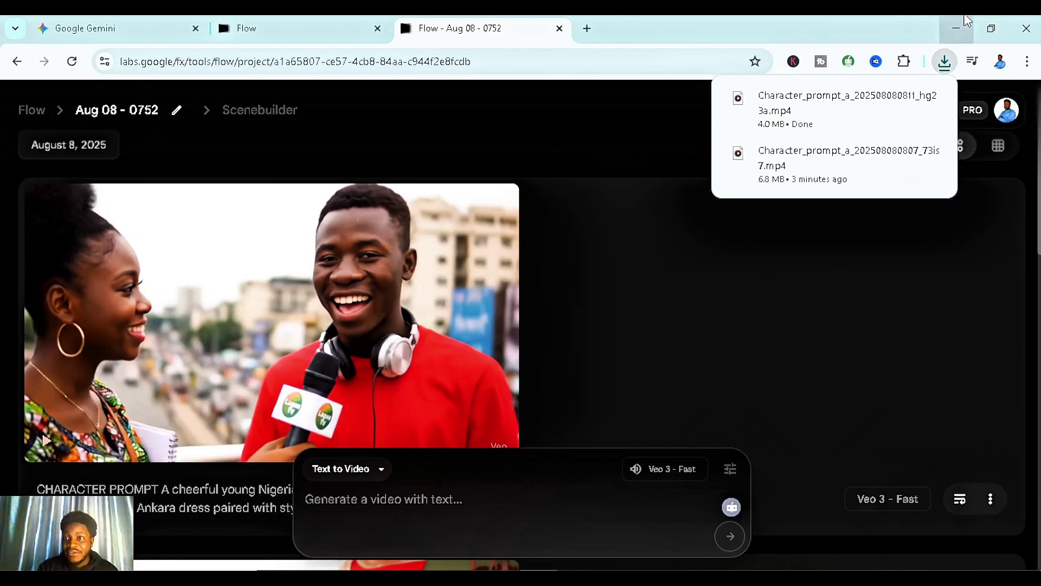
Minimize the open Flow, Streamlabs and Google Docs windows to reach the desktop and launch CapCut
left_click(991, 28)
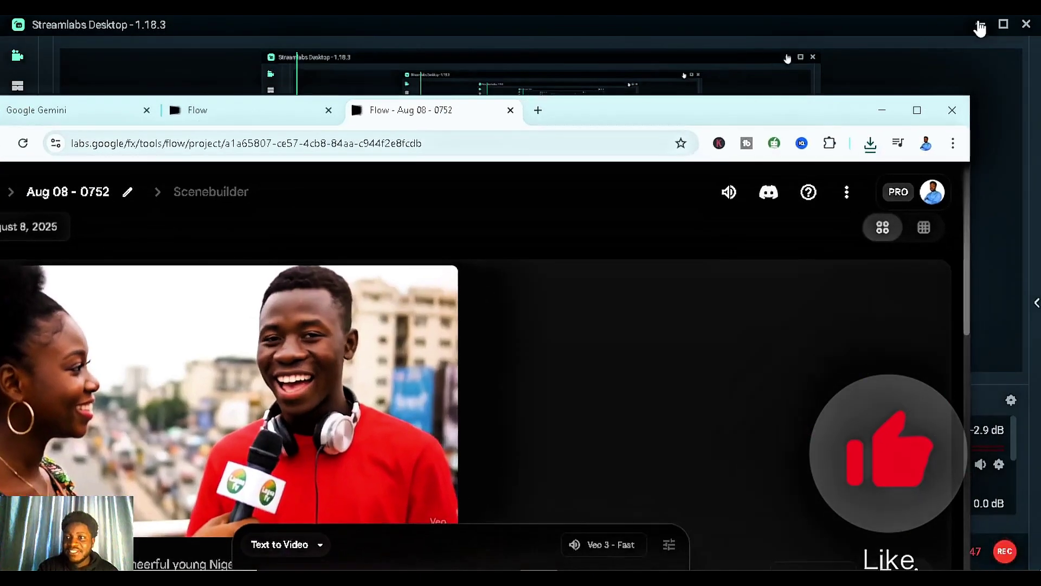
left_click(979, 27)
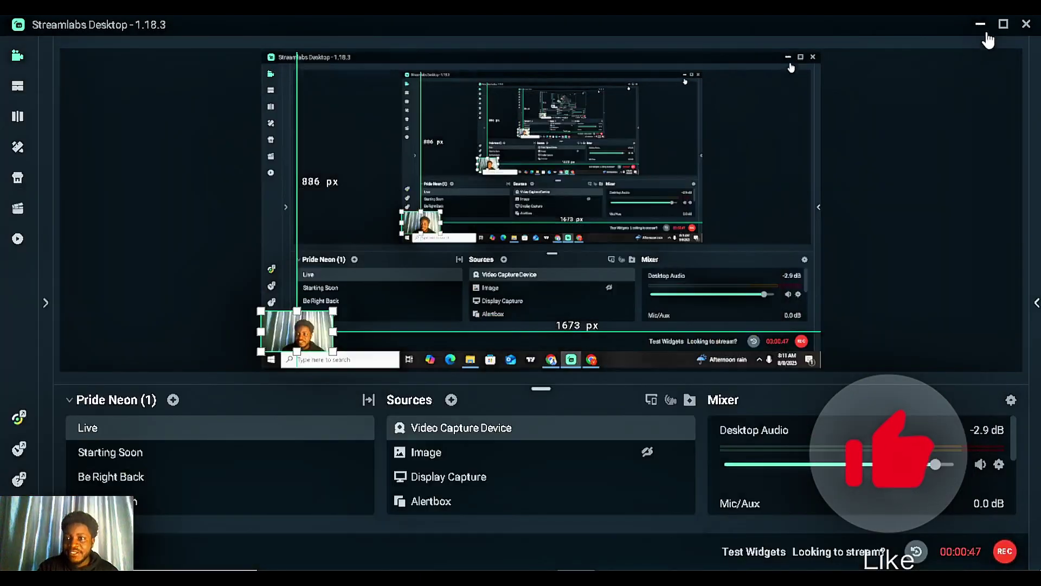
left_click(981, 24)
left_click(985, 24)
left_click(955, 24)
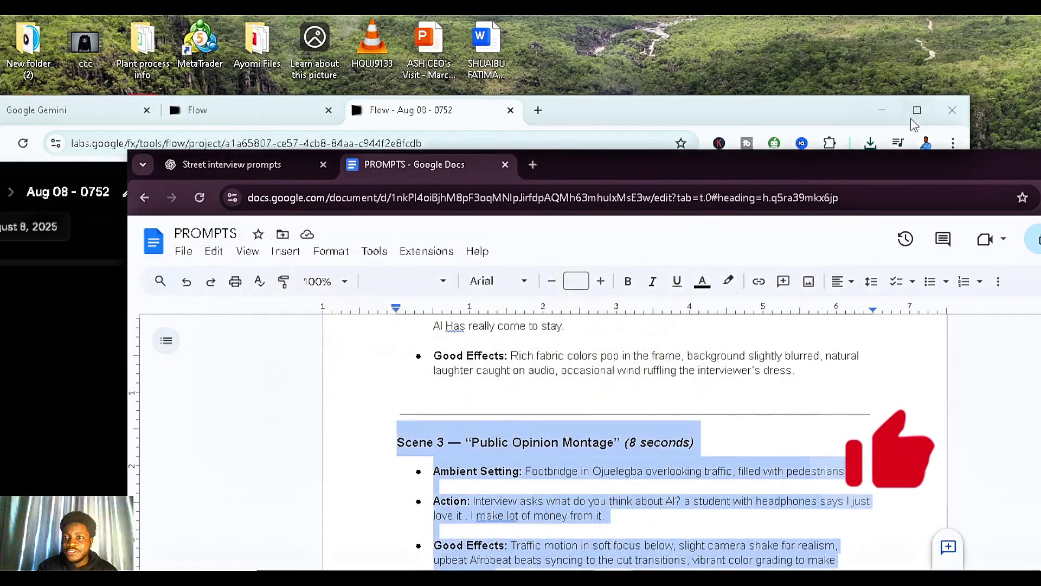
left_click_drag(957, 159, 765, 157)
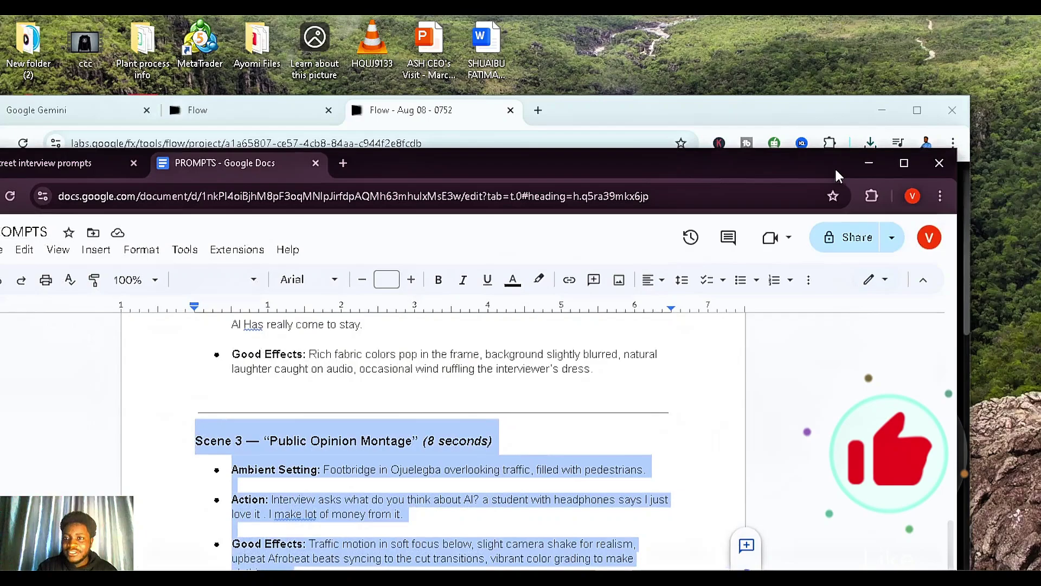
left_click(868, 163)
left_click(881, 110)
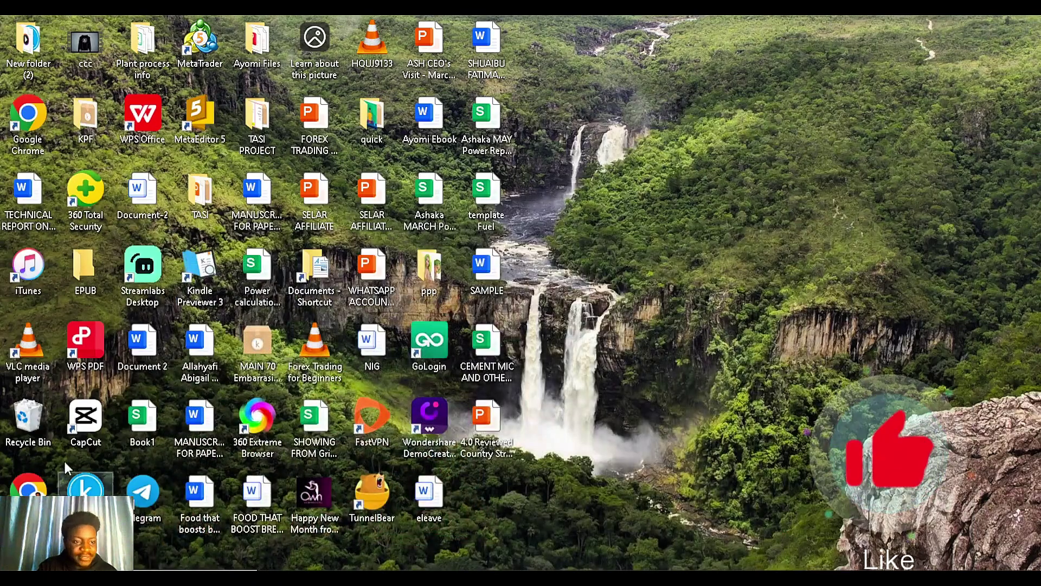
double_click(85, 420)
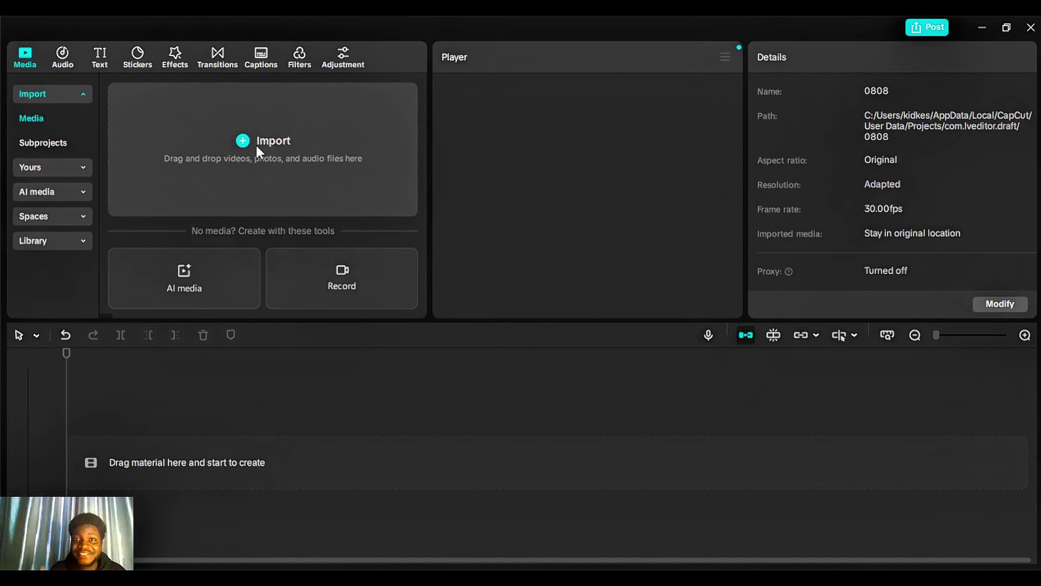
Import the three Character_prompt videos ending in hg23a, 73is7 and 4udpa from the Downloads folder into the CapCut project
left_click(257, 146)
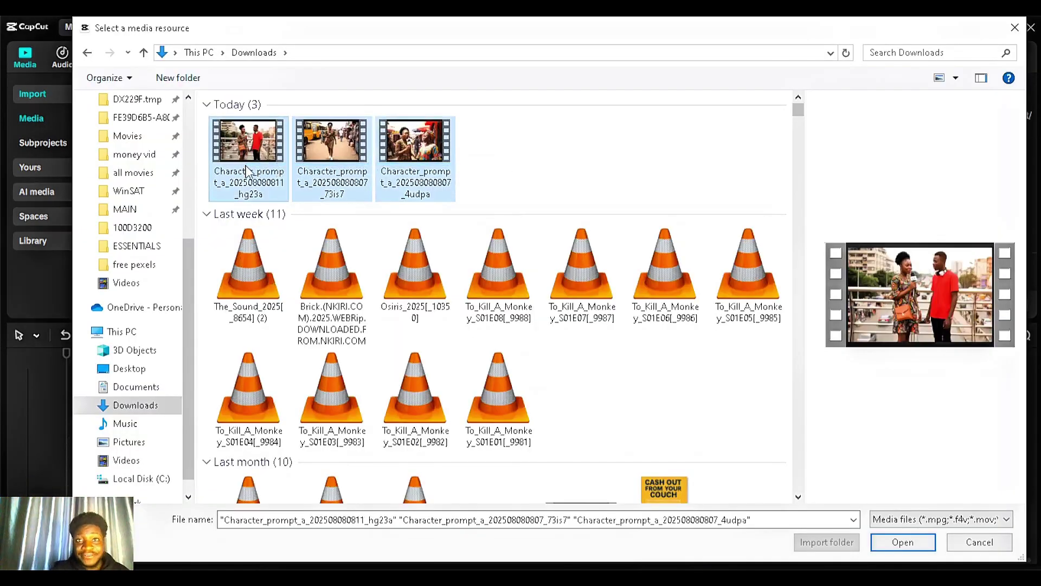
left_click(903, 542)
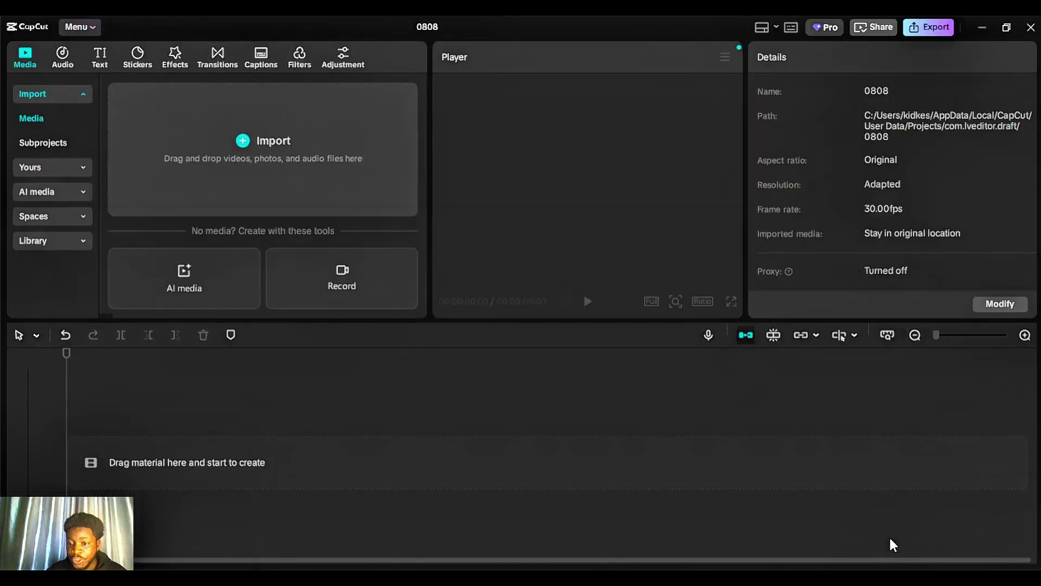
left_click(312, 265)
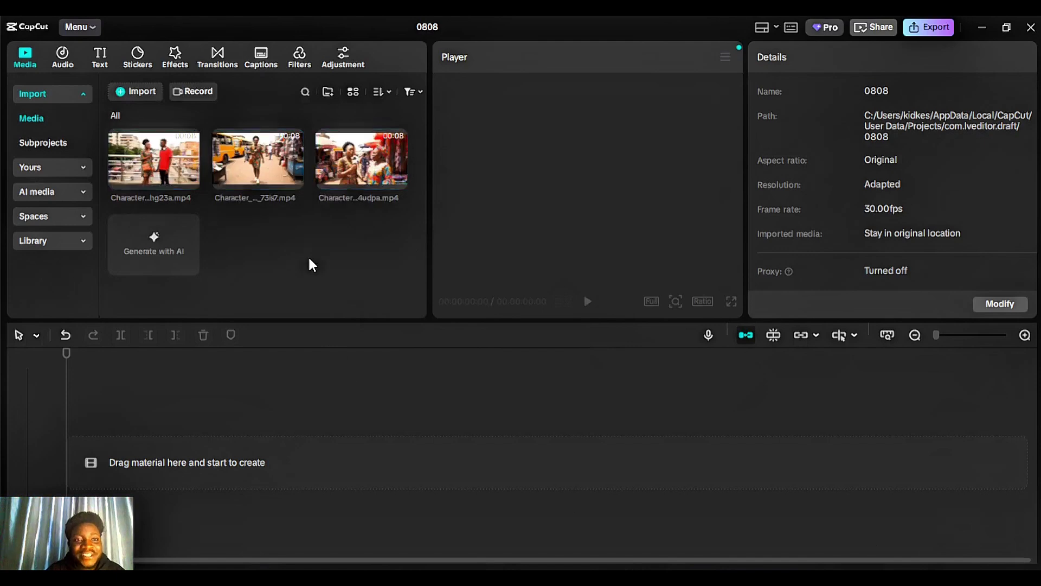
Add the three clips to the timeline end to end in scene order: 73is7, 4udpa, hg23a
mouse_move(247, 189)
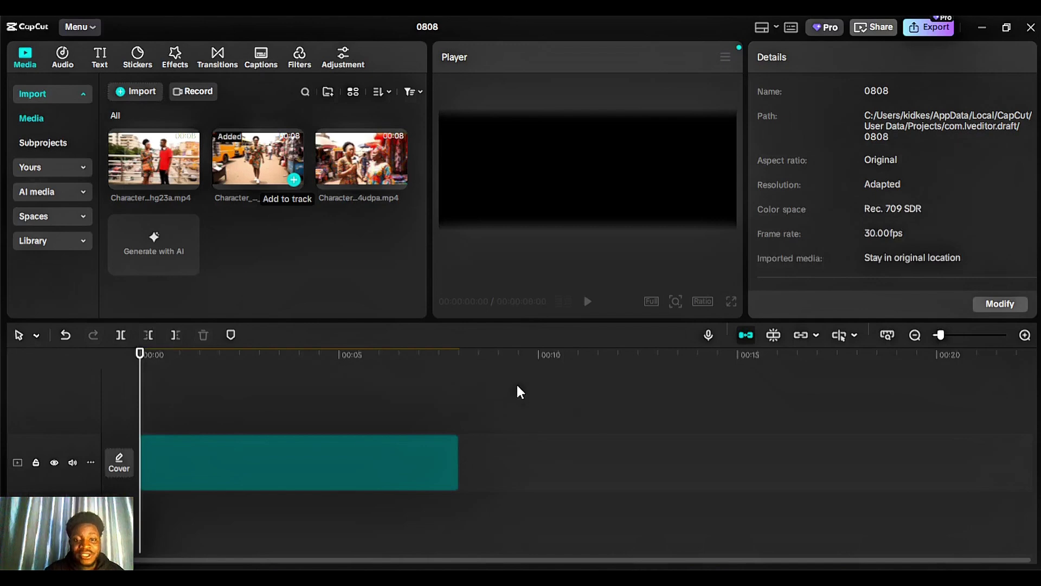
left_click_drag(219, 413, 462, 426)
mouse_move(397, 182)
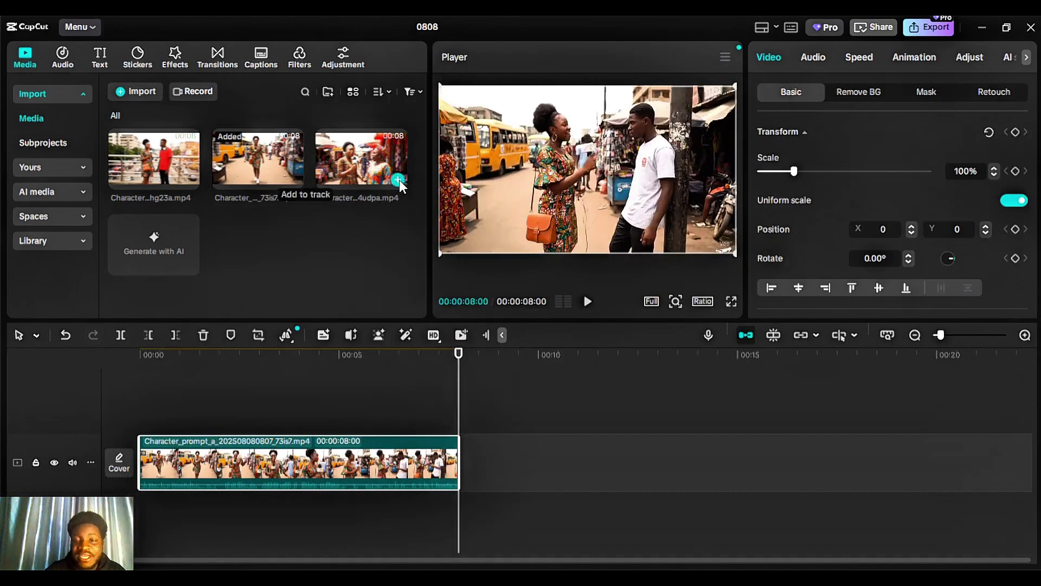
left_click(398, 181)
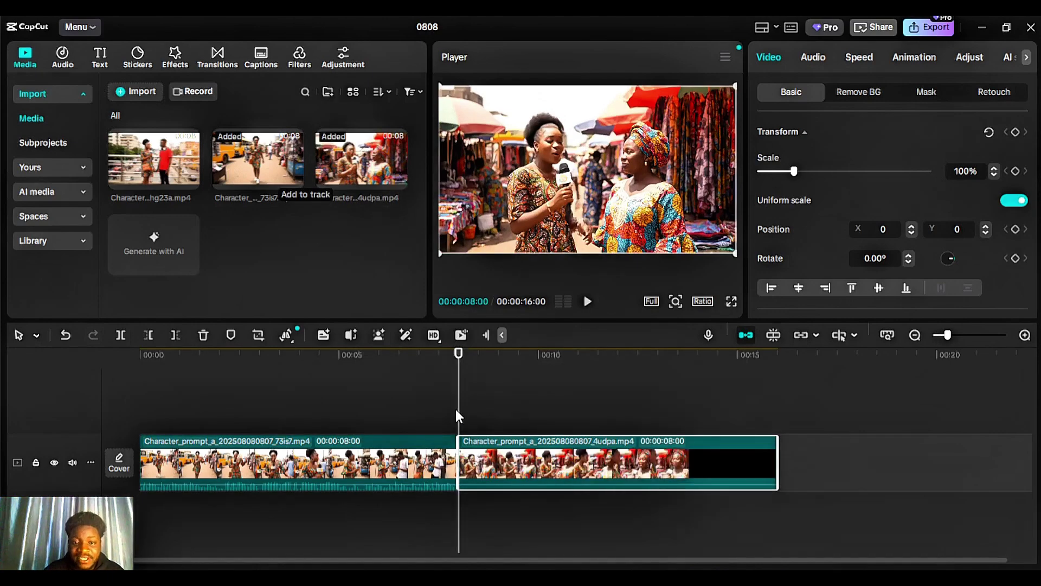
left_click_drag(458, 416, 777, 416)
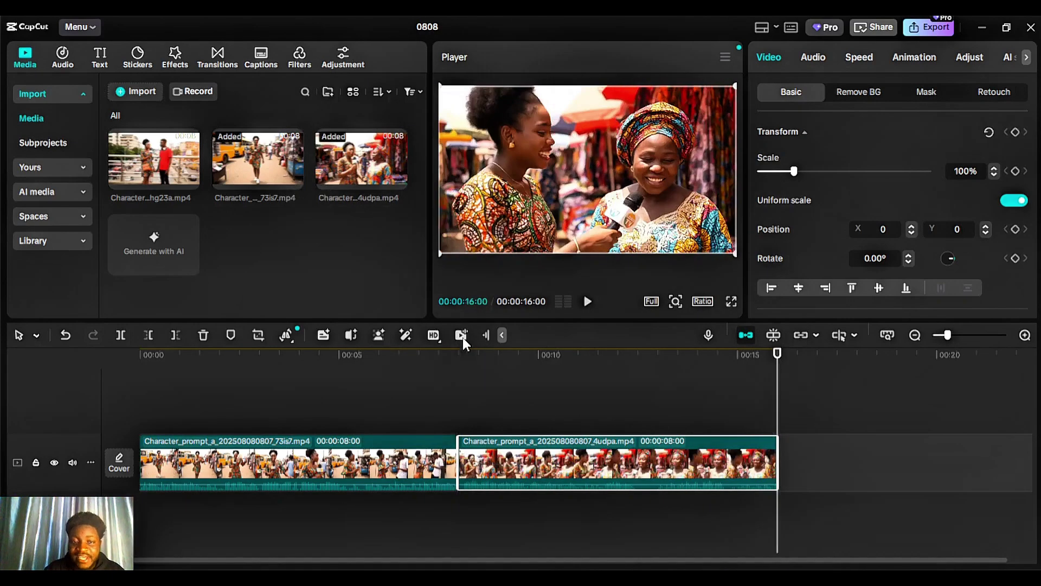
left_click(190, 179)
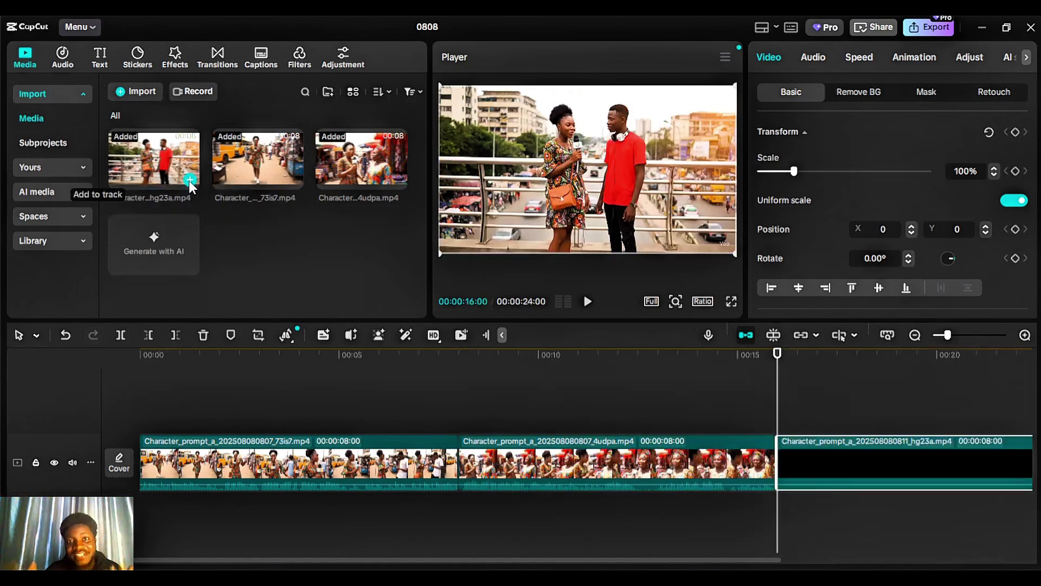
Play the assembled three-scene timeline from its beginning to the end
left_click(244, 420)
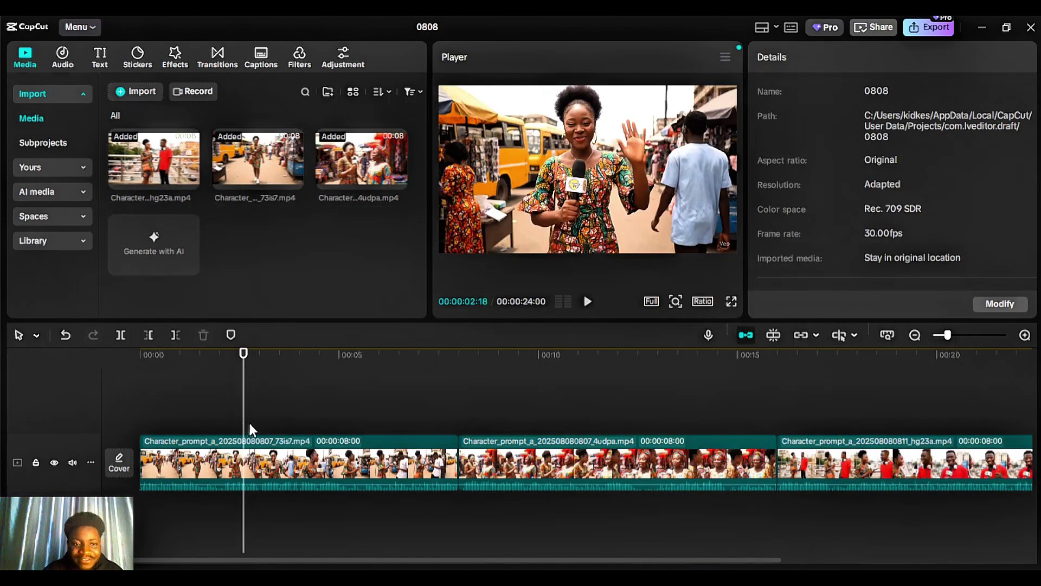
key("Home")
key("space")
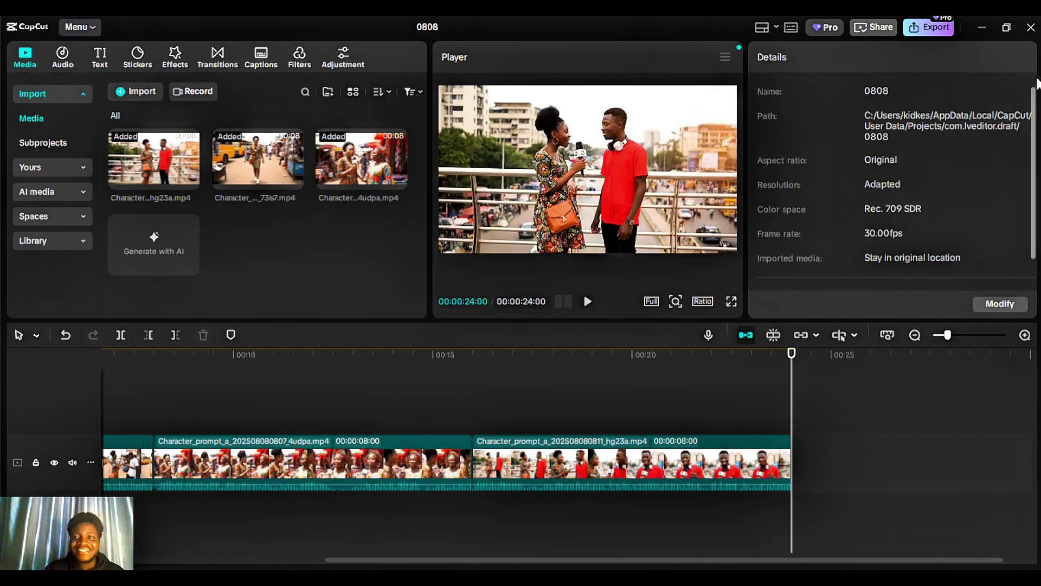
Switch back to the browser with the Flow project and open a new tab
left_click(734, 382)
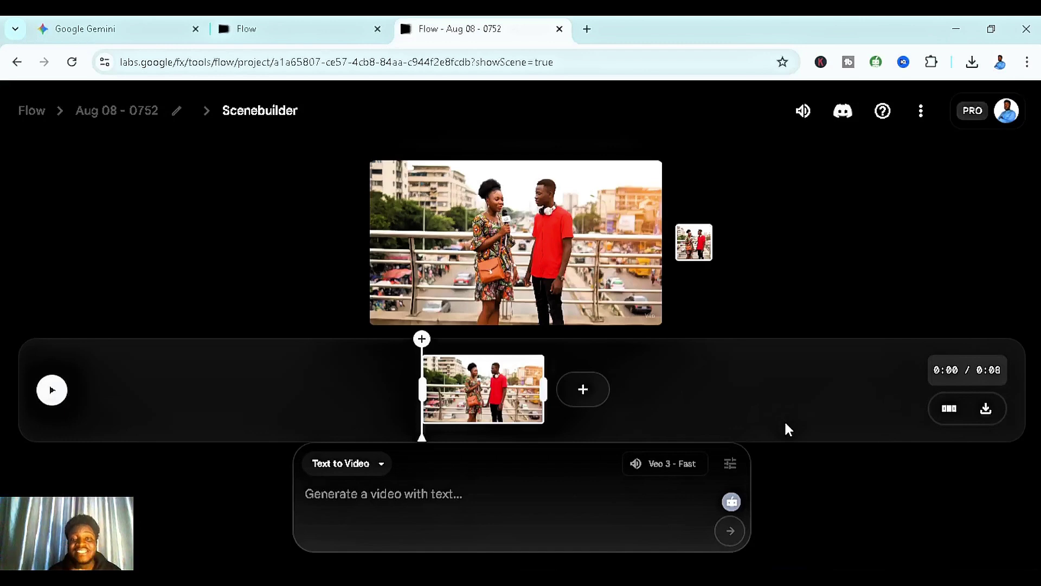
left_click(587, 28)
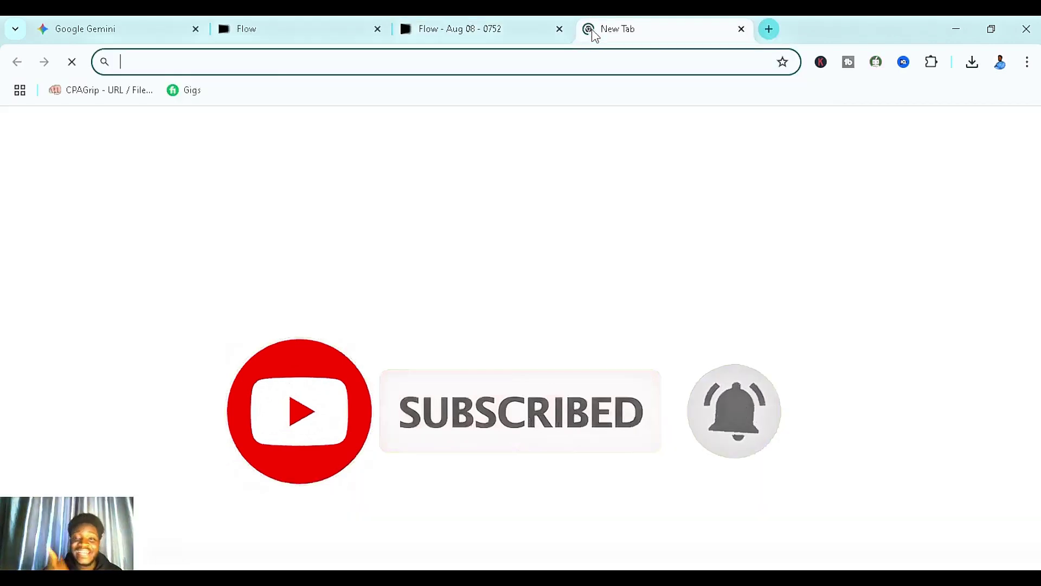